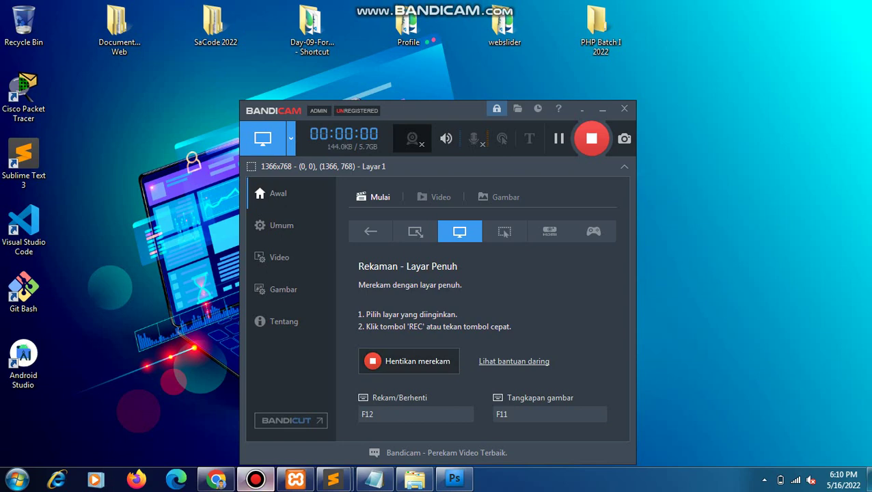
- Hide the Bandicam recorder and refresh the Windows desktop twice
click(255, 479)
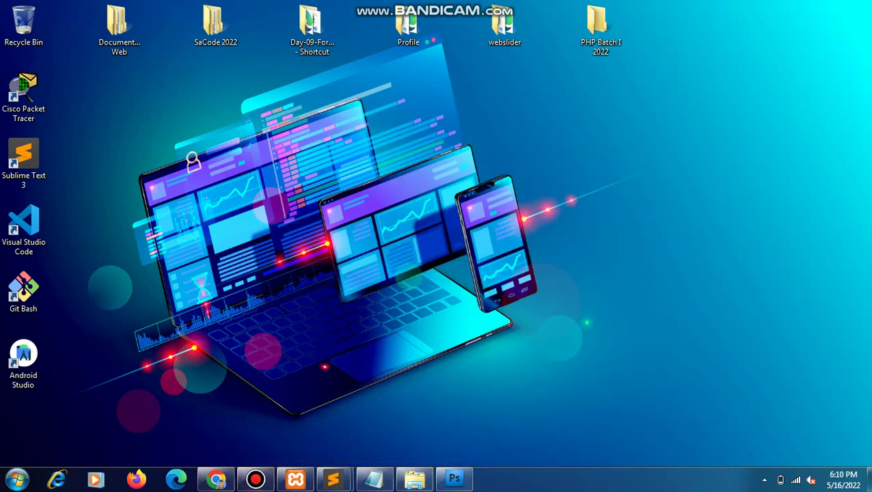
right_click(404, 197)
click(430, 237)
right_click(385, 151)
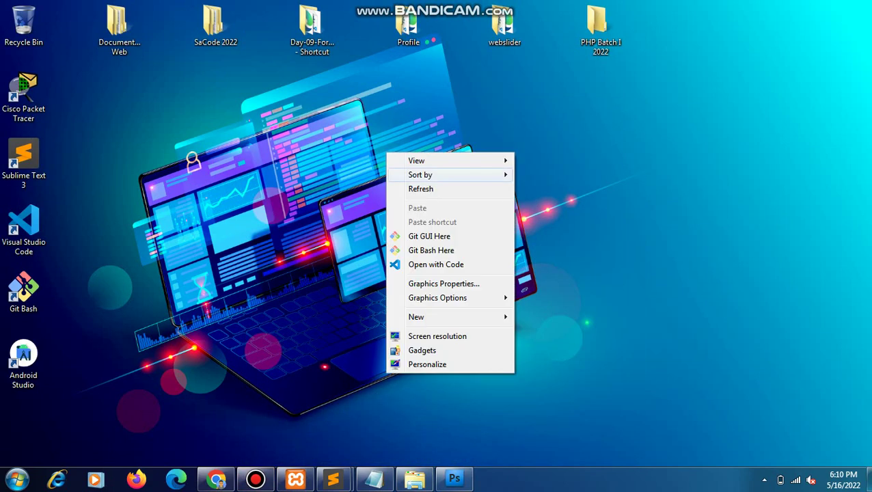
click(410, 187)
- Bring Photoshop forward and create a new white 18 × 13 cm document at 72 ppi
click(455, 479)
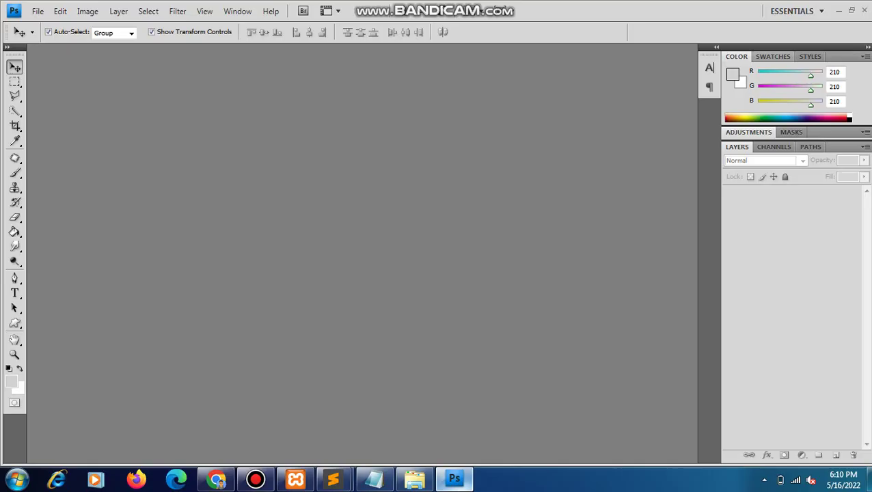
click(37, 11)
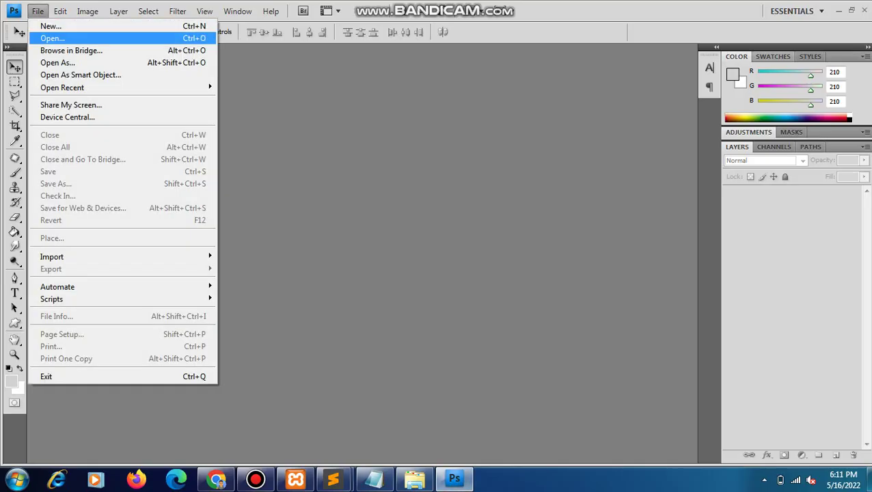
click(42, 26)
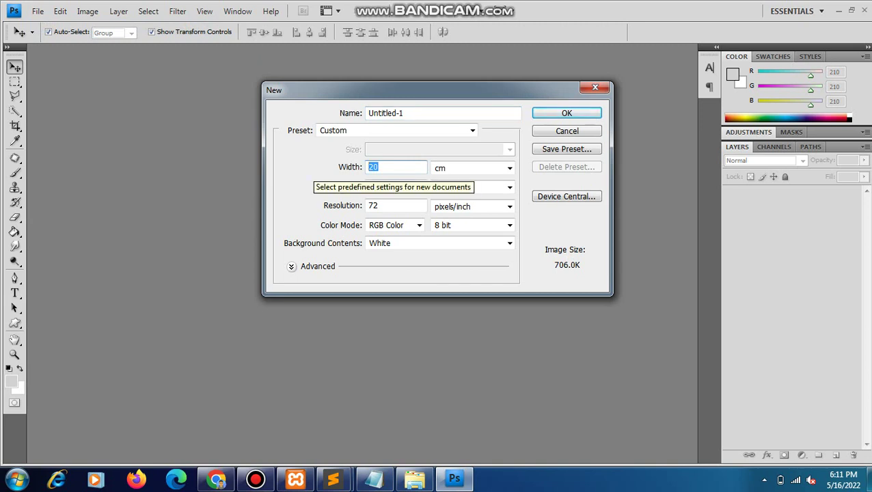
key(BackSpace)
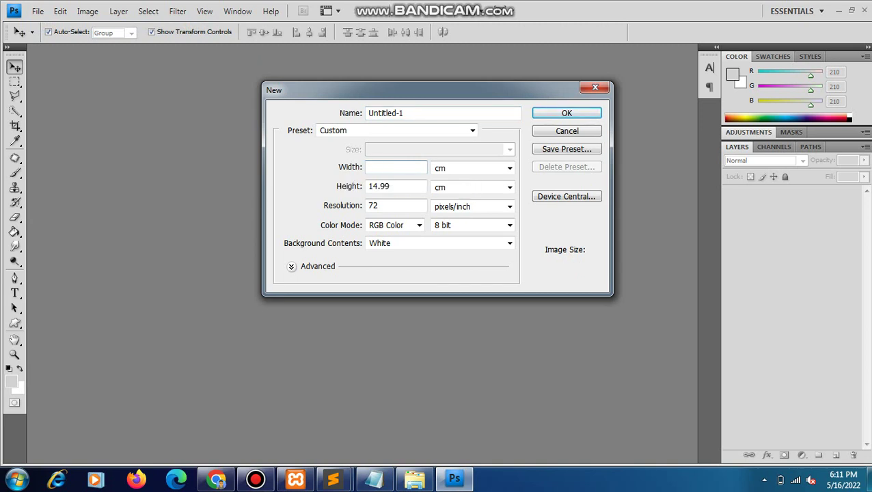
text(1)
text(8)
key(Tab)
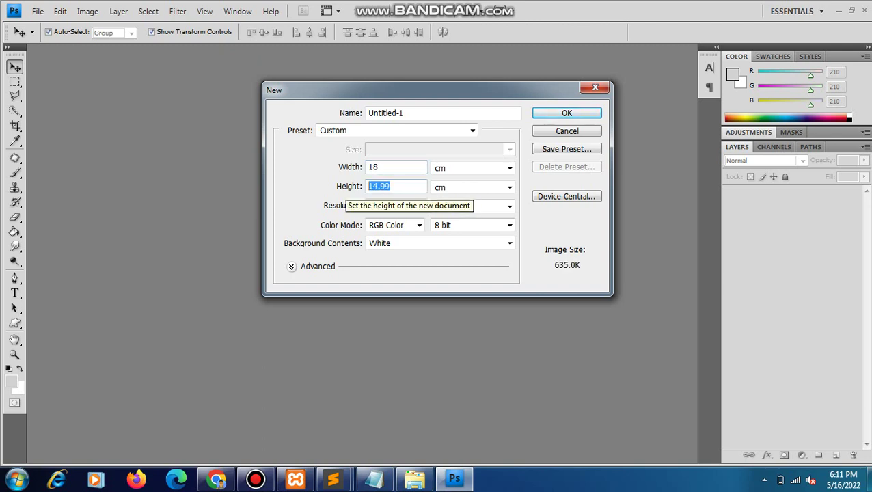
text(13)
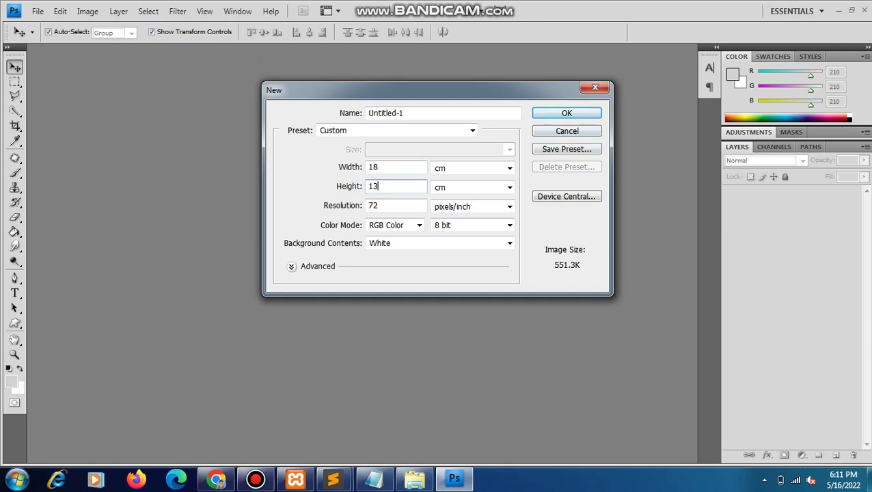
key(Return)
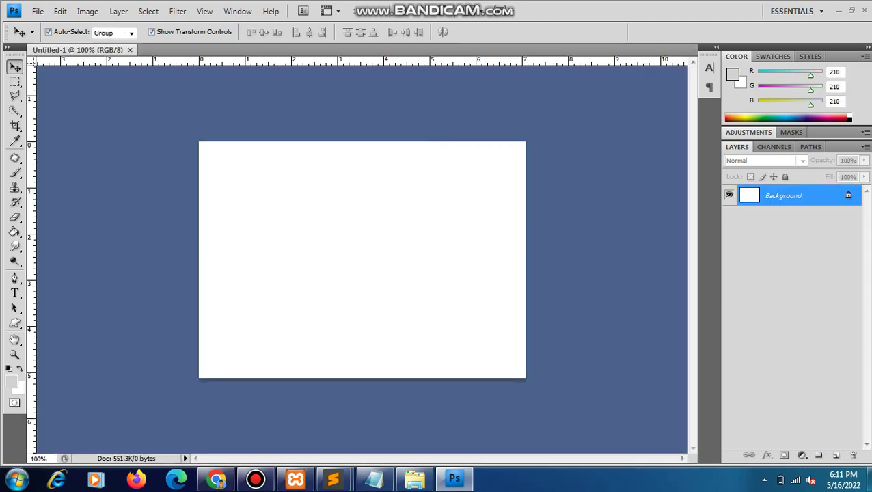
- Convert the Background into Layer 0 and pick centre-aligned type
double_click(782, 195)
key(Return)
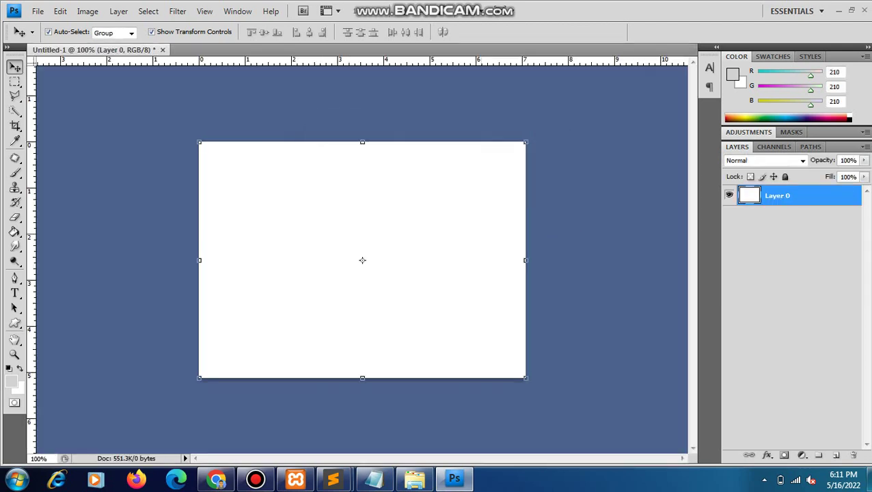
click(14, 293)
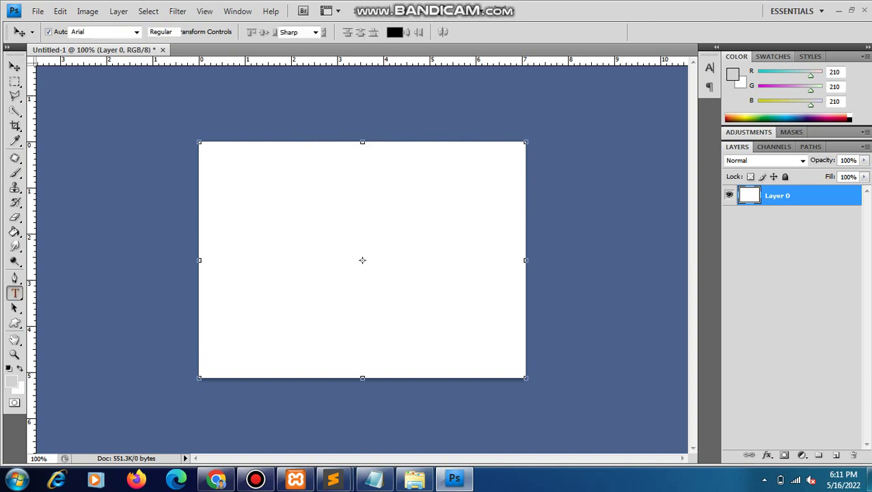
click(353, 32)
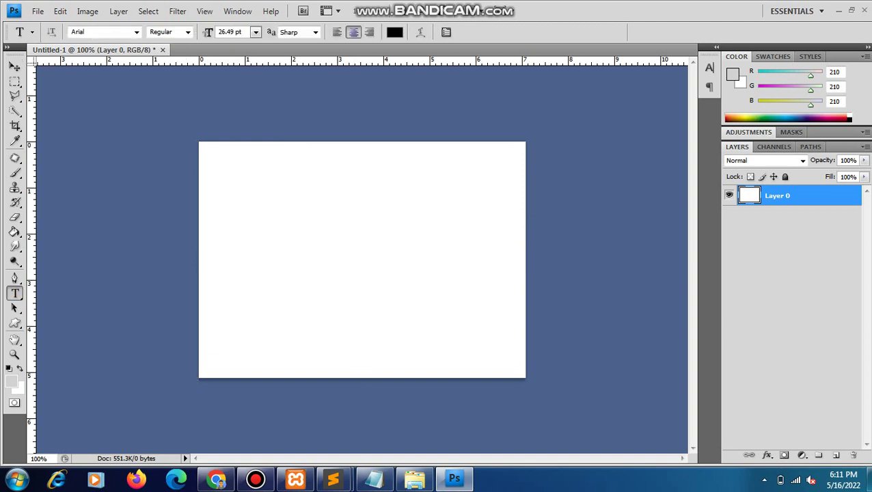
- Type the two-line title KARTU VAKSINASI / COVID-19 at the top centre, then select it all
click(353, 162)
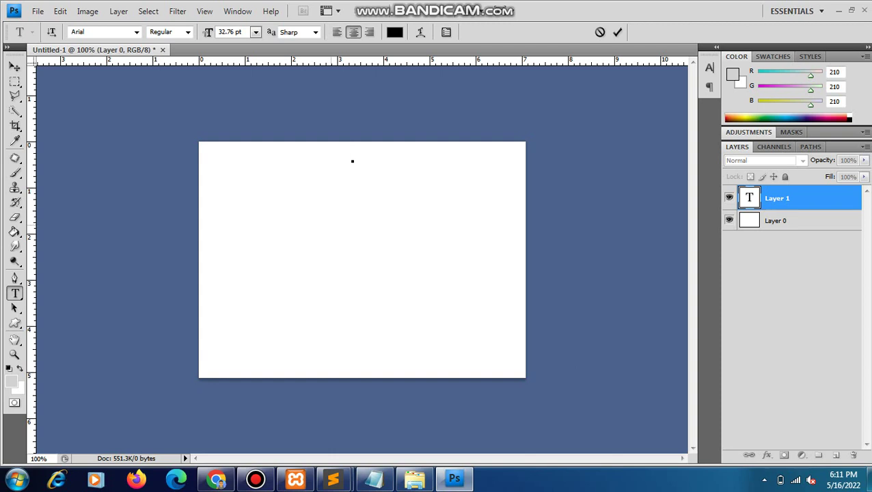
text(k)
key(BackSpace)
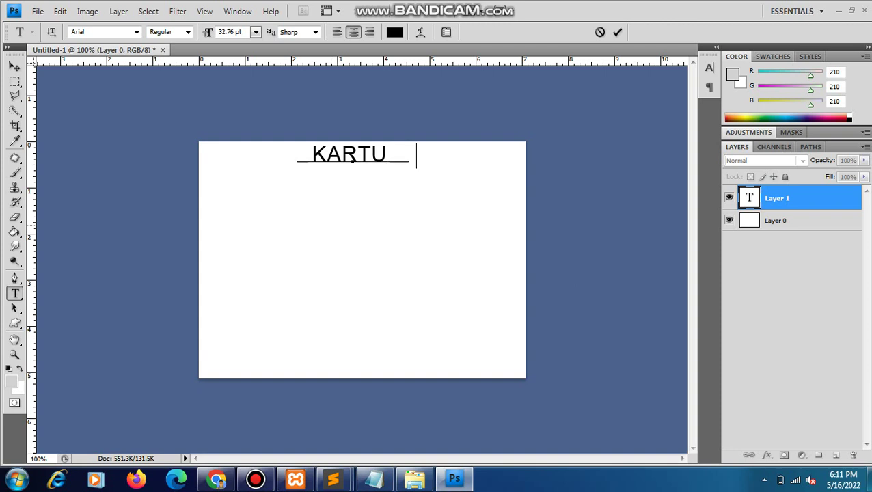
text(VAKSINASI)
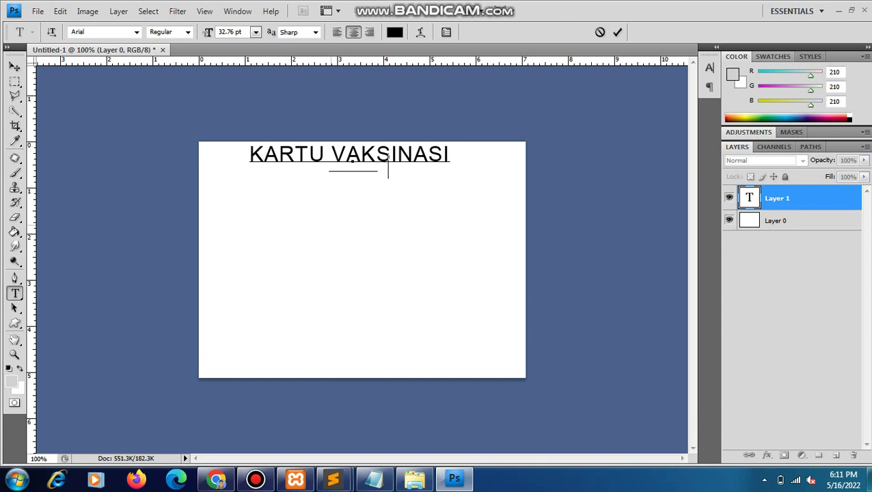
text(            19)
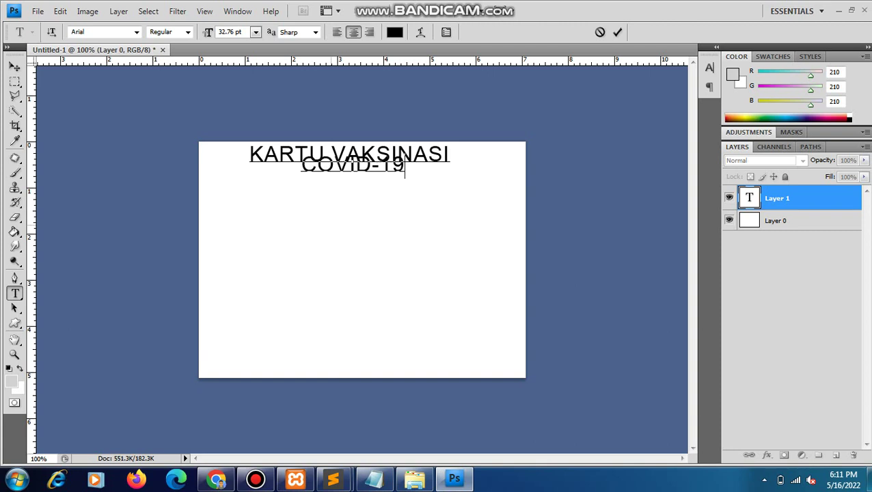
key(ctrl+a)
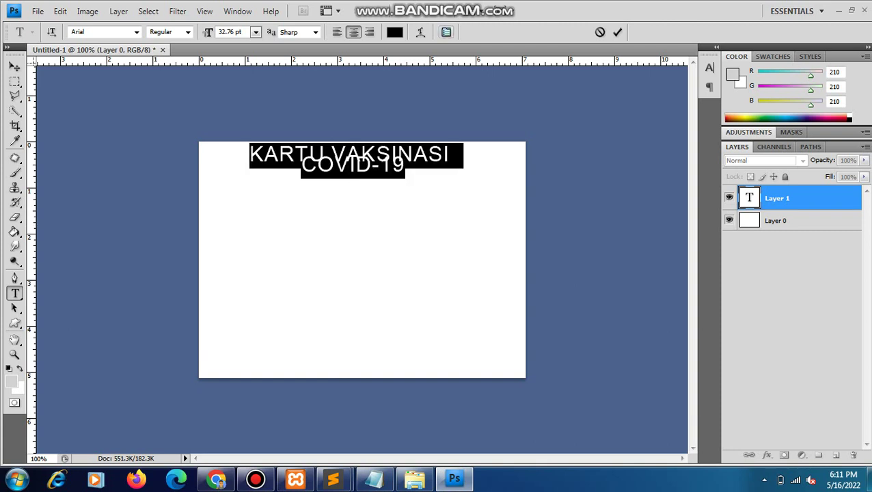
- Increase the title's line spacing to about 35.55 pt leading
click(445, 32)
key(Up)
key(Up)
key(Up)
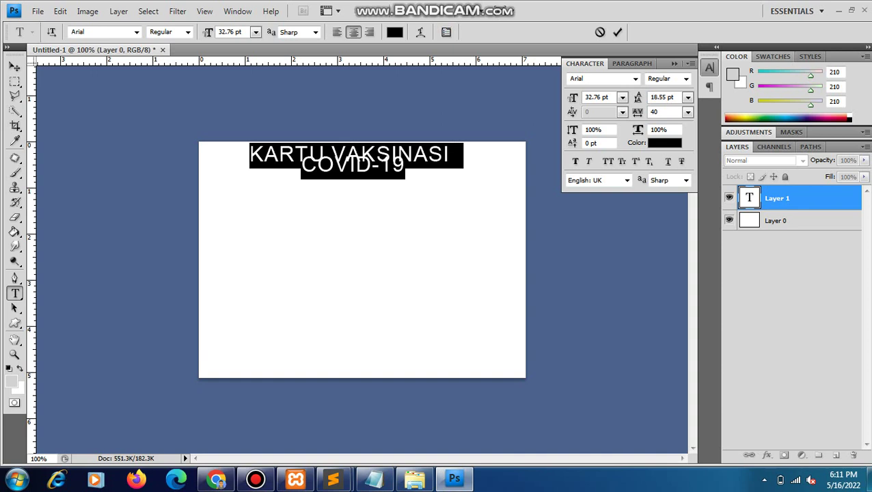
key(Up)
key(Up)
key(Up)
key(Up)
key(Up)
key(Up)
key(Up)
key(Up)
key(Up)
key(Up)
key(Up)
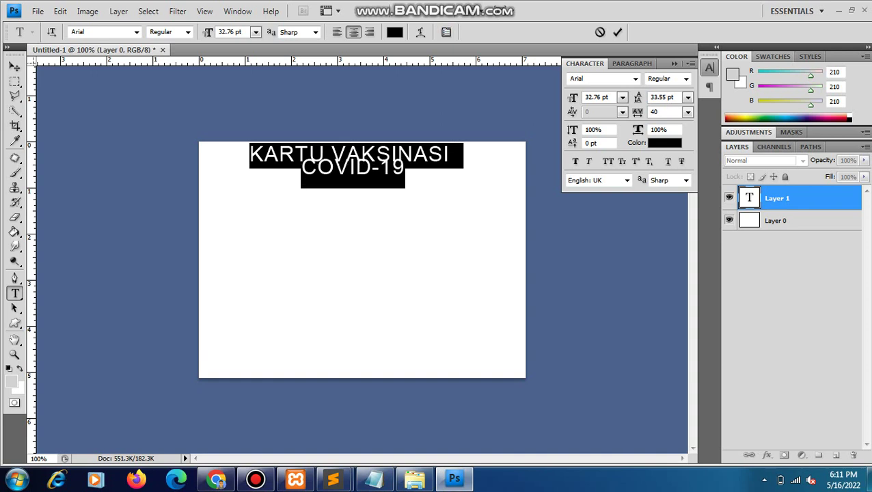
key(Up)
key(Up)
key(Up)
key(Up)
key(Up)
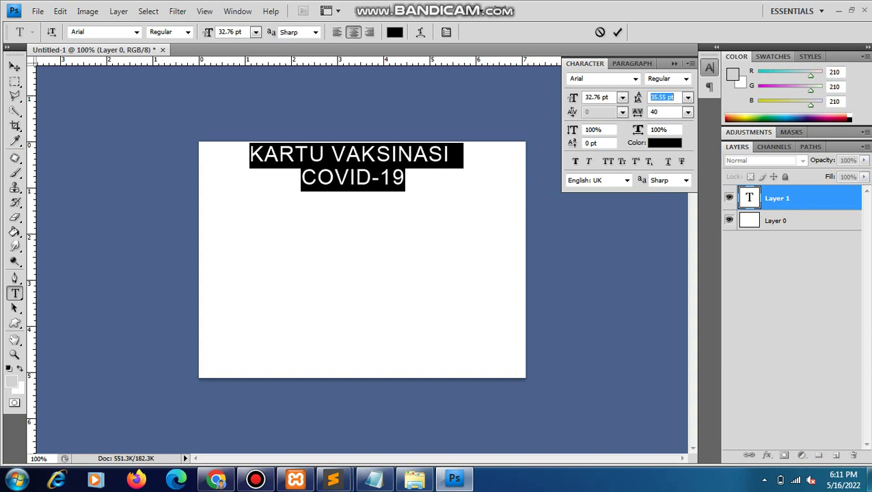
click(674, 63)
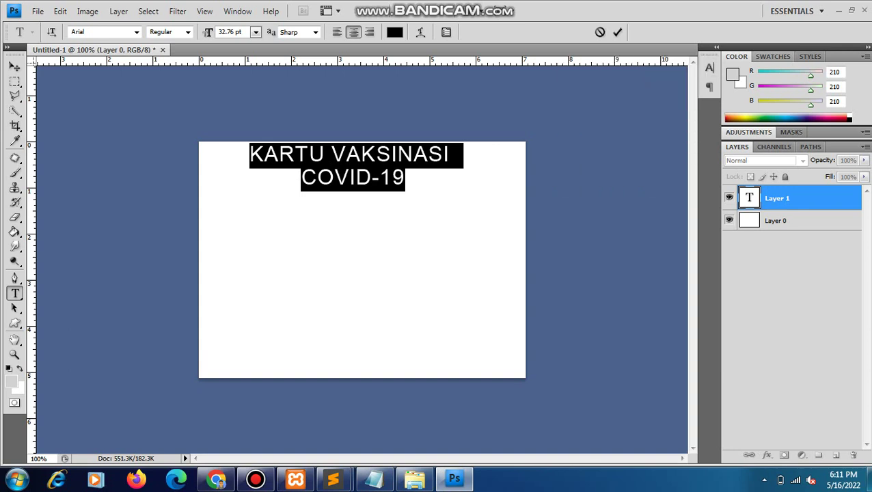
- Set the title font style to Arial Bold and reselect both lines
click(187, 32)
click(166, 82)
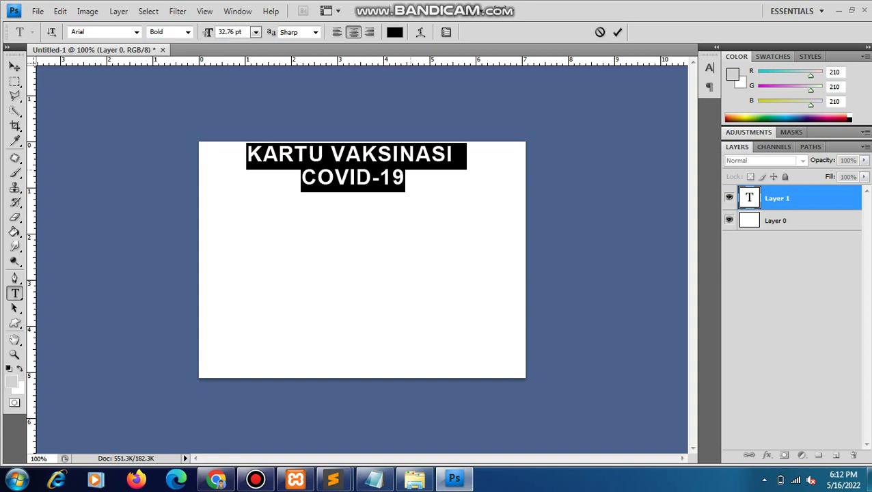
key(ctrl+shift+u)
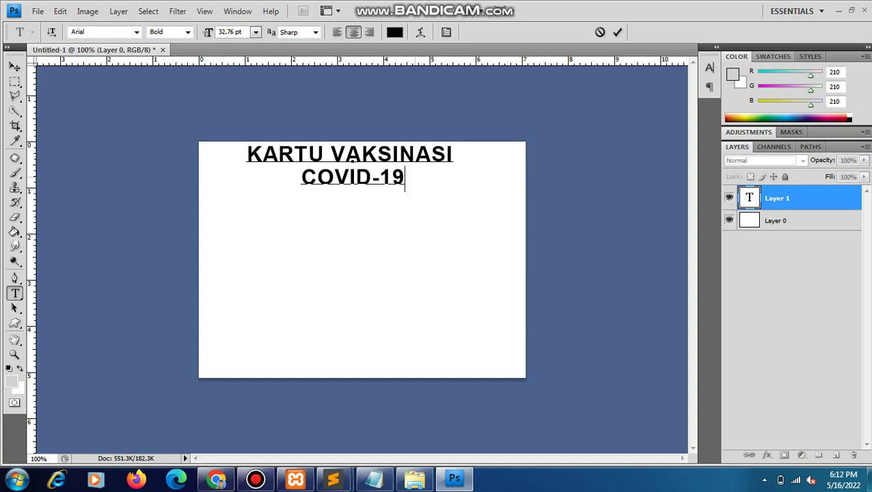
key(shift+Left)
key(shift+Left)
key(shift+Left)
key(shift+Left)
key(shift+Left)
key(shift+Left)
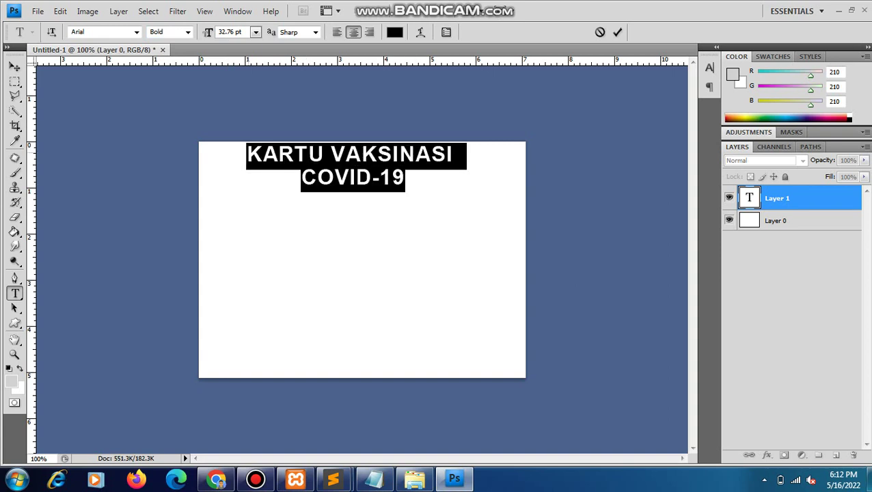
- Colour the title dark maroon and commit the text
click(394, 32)
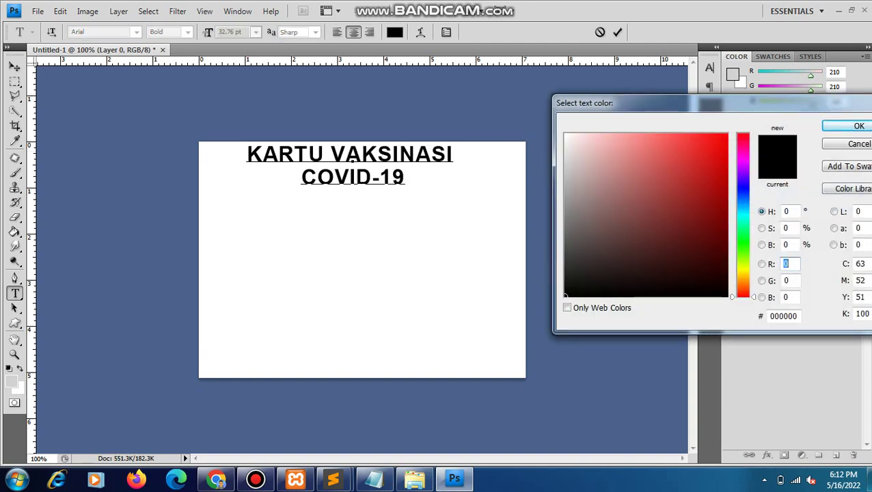
click(741, 148)
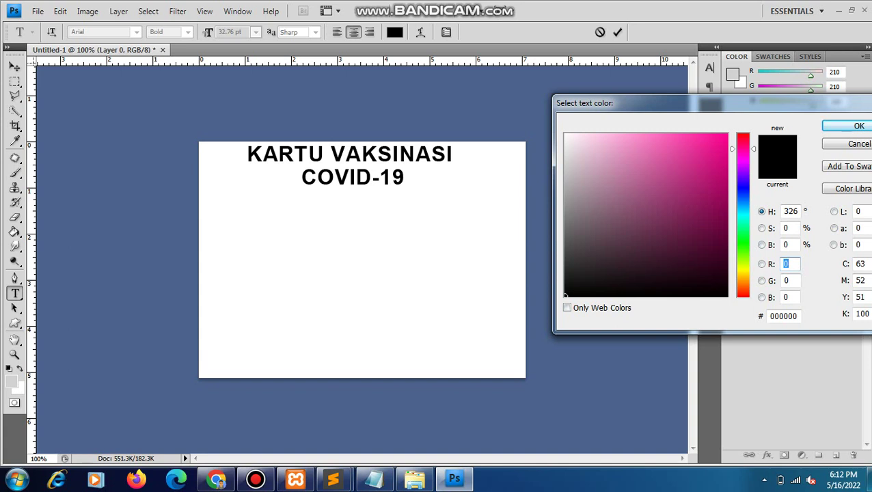
drag(624, 264, 645, 253)
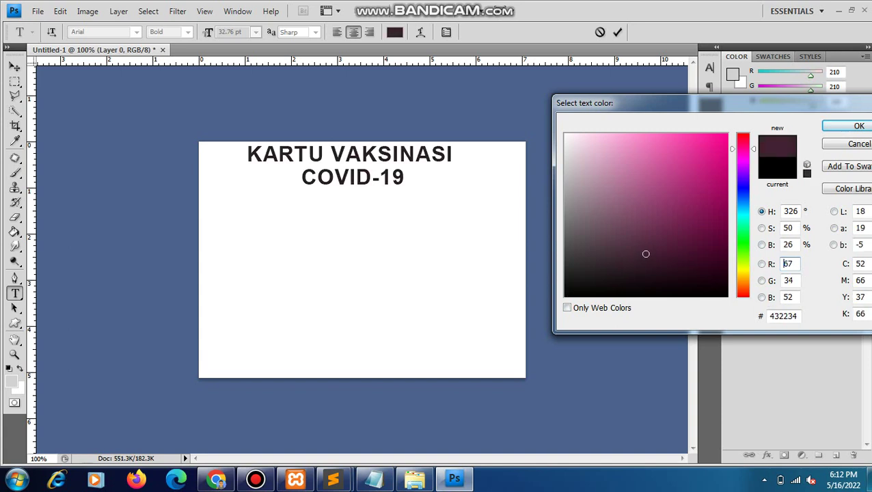
click(671, 257)
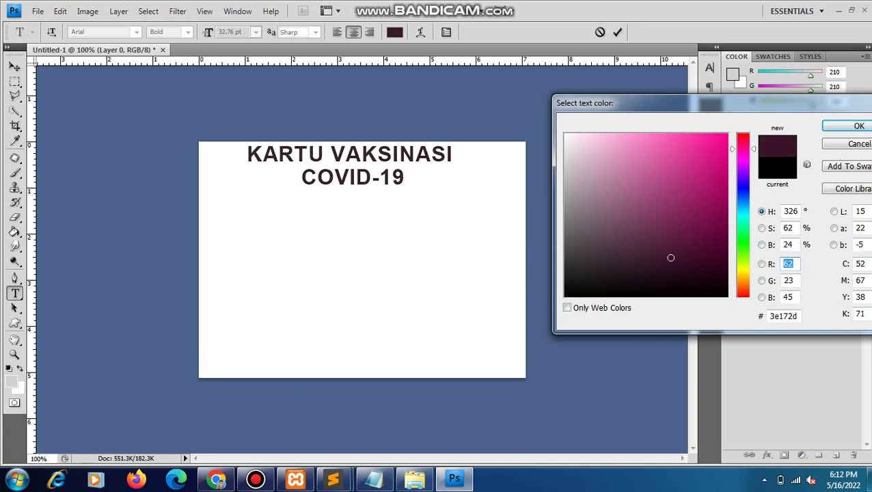
click(680, 259)
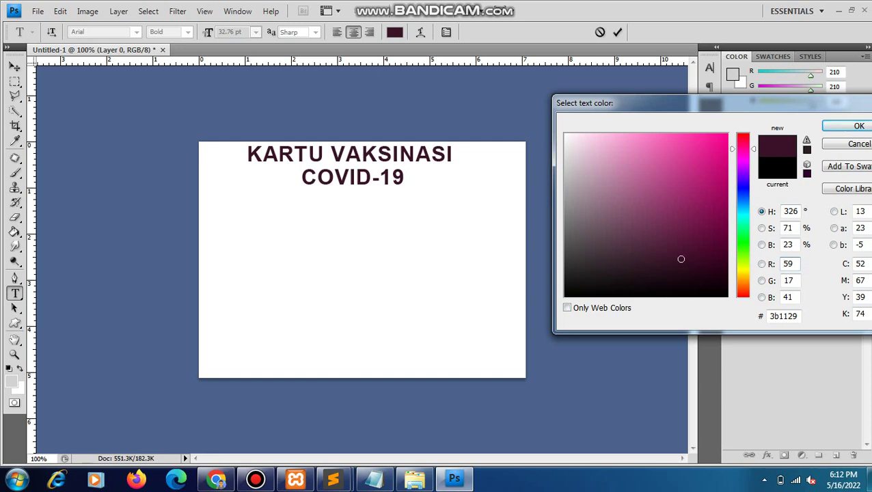
click(667, 241)
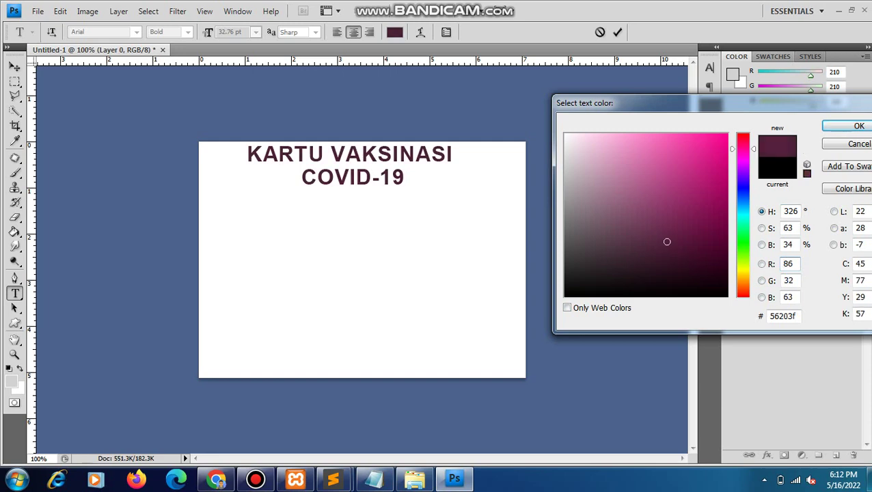
click(854, 125)
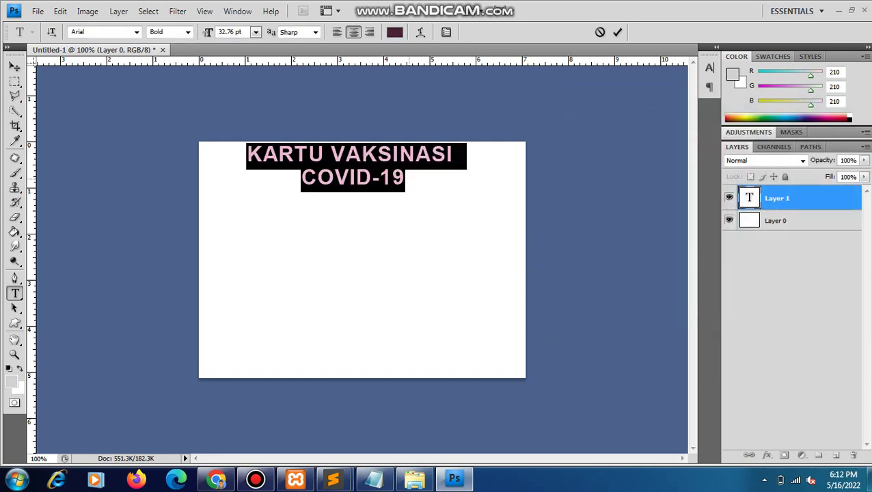
key(Right)
key(ctrl+Return)
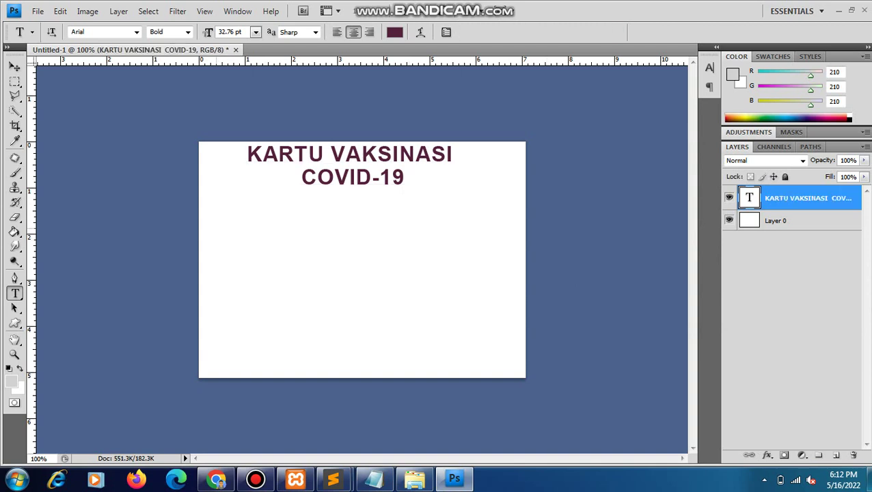
- Keep the title centre-aligned and start a new text layer below it
click(337, 32)
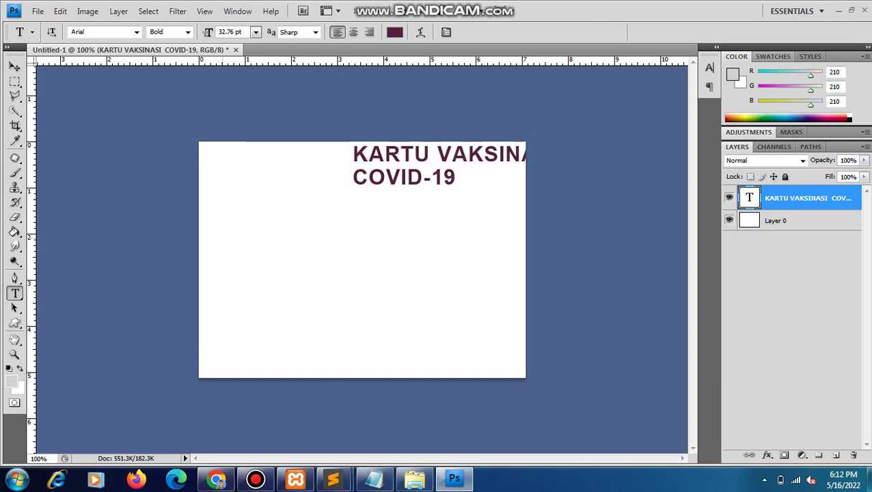
click(353, 32)
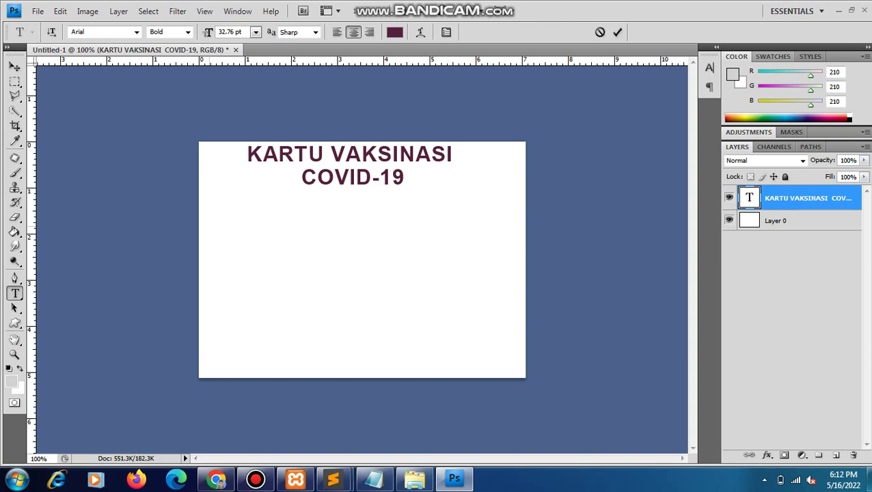
click(209, 224)
- Paste the left-aligned field lines, No. Registrasi through Lokasi Menerima, below the title
key(ctrl+shift+l)
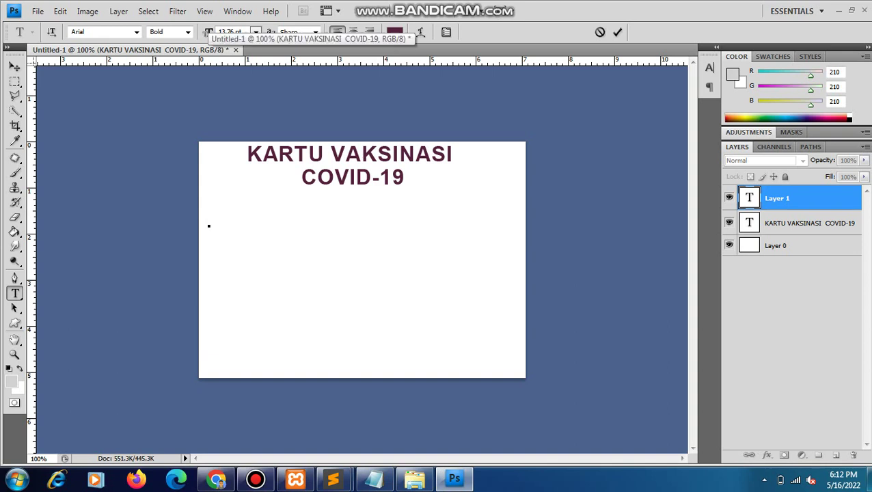
key(ctrl+v)
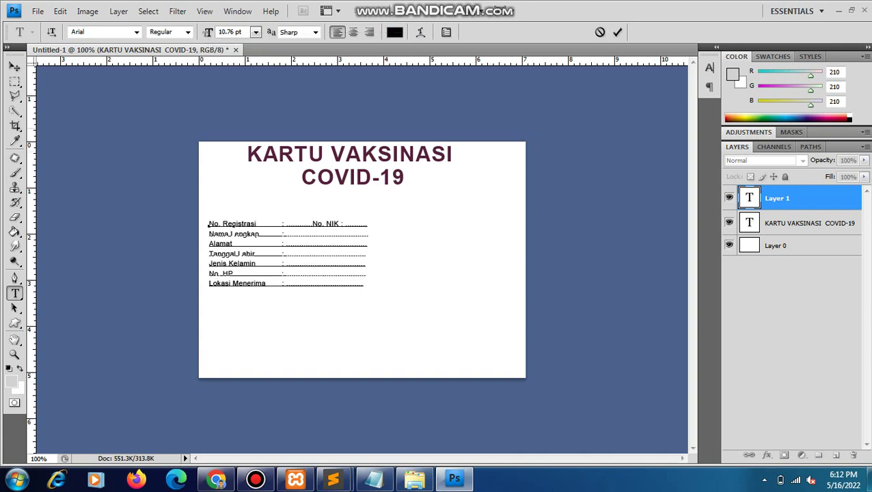
click(14, 66)
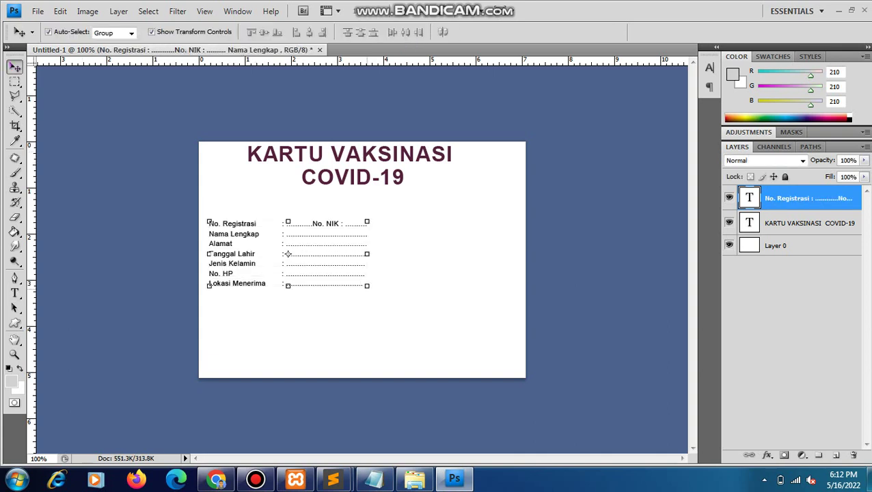
key(ctrl+t)
- Scale the field list to roughly double size, then narrow it to about 92% width
drag(367, 288, 512, 355)
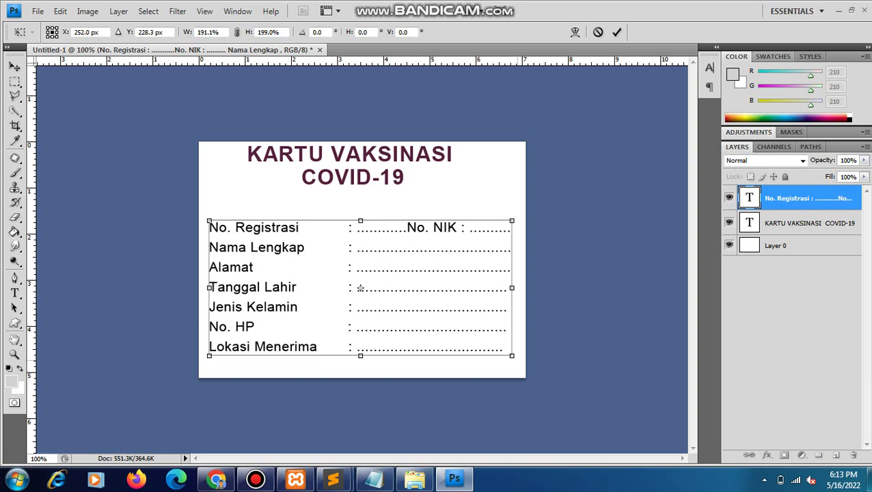
drag(511, 356, 494, 354)
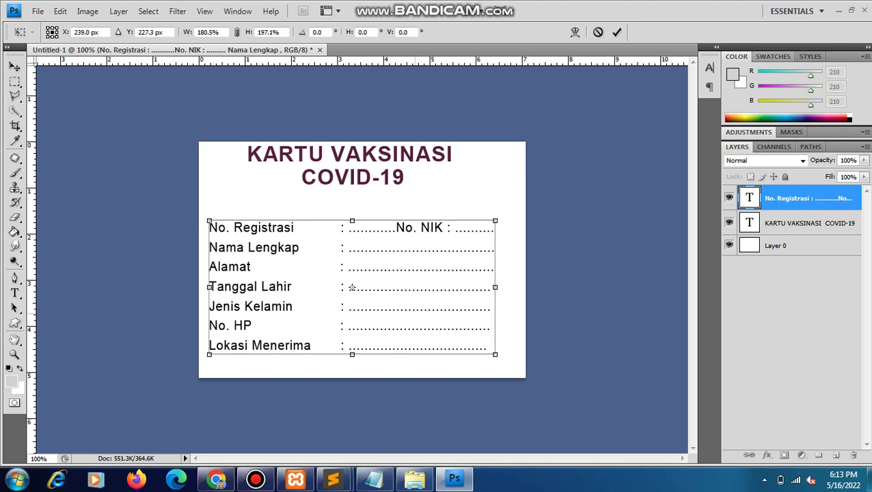
key(Return)
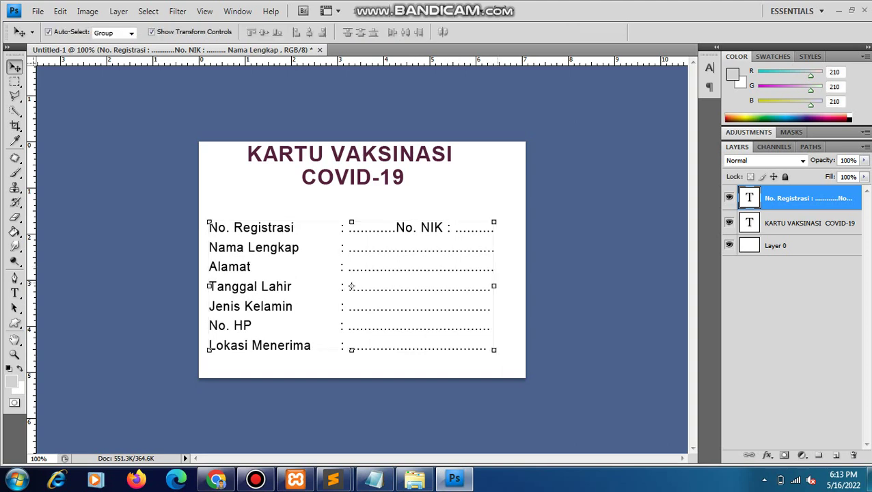
key(ctrl+t)
drag(495, 287, 472, 287)
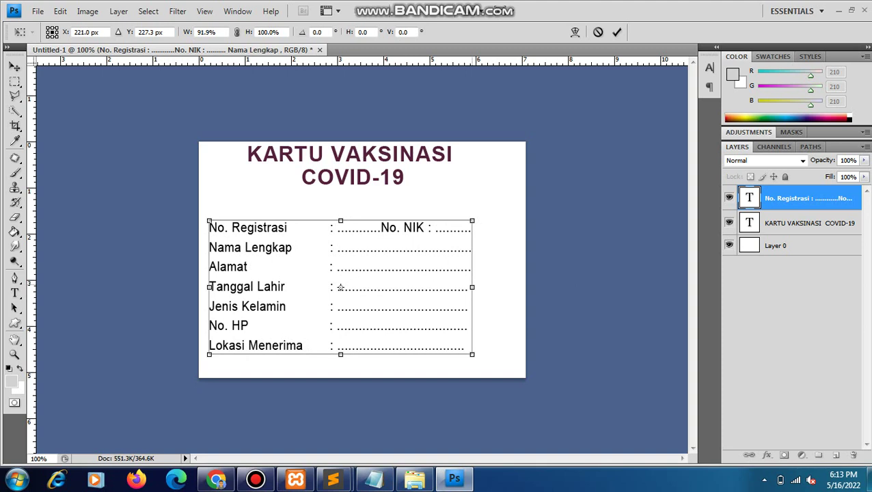
key(Return)
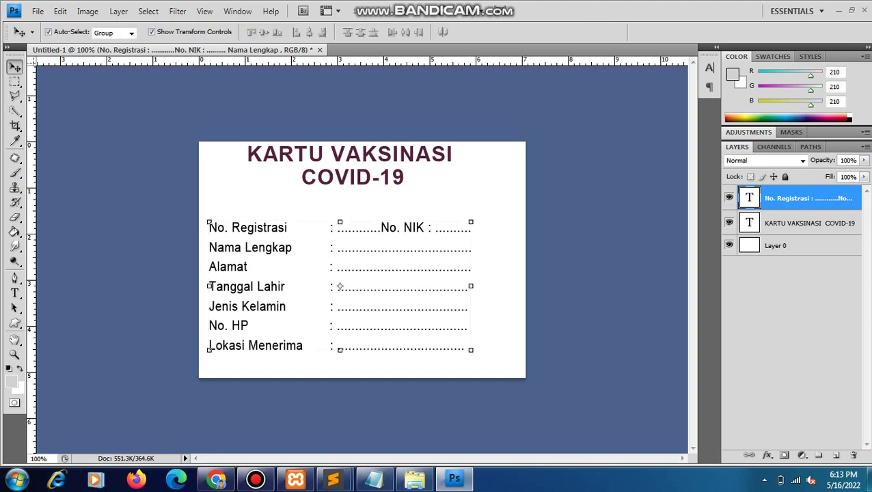
- Extend the No. NIK dots and add a vertical guide near the card's right edge
click(14, 293)
click(470, 228)
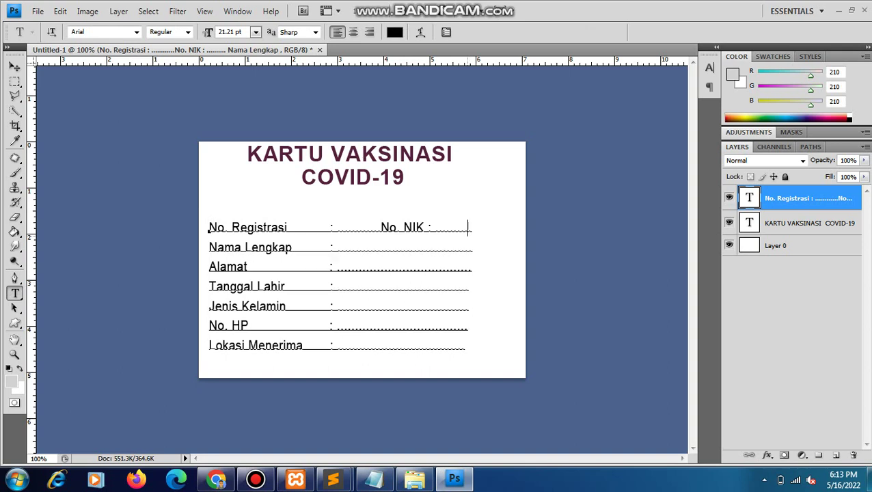
text(.)
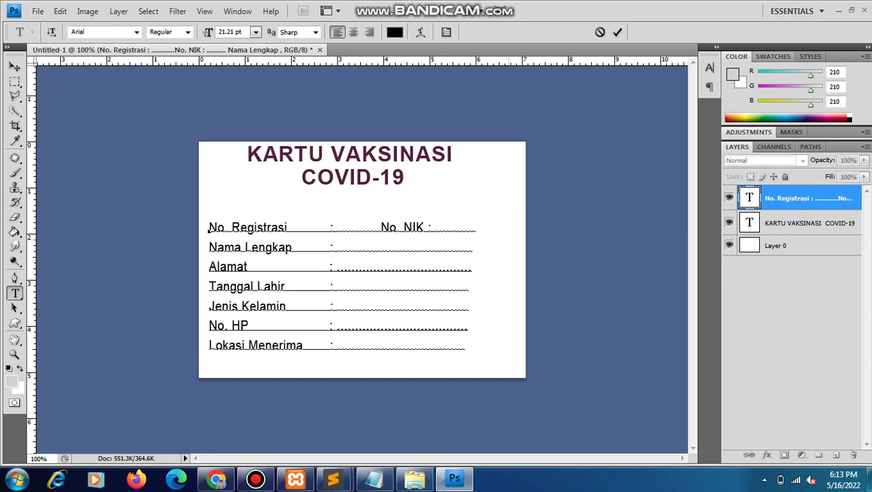
text(......)
text(..........)
key(ctrl+Return)
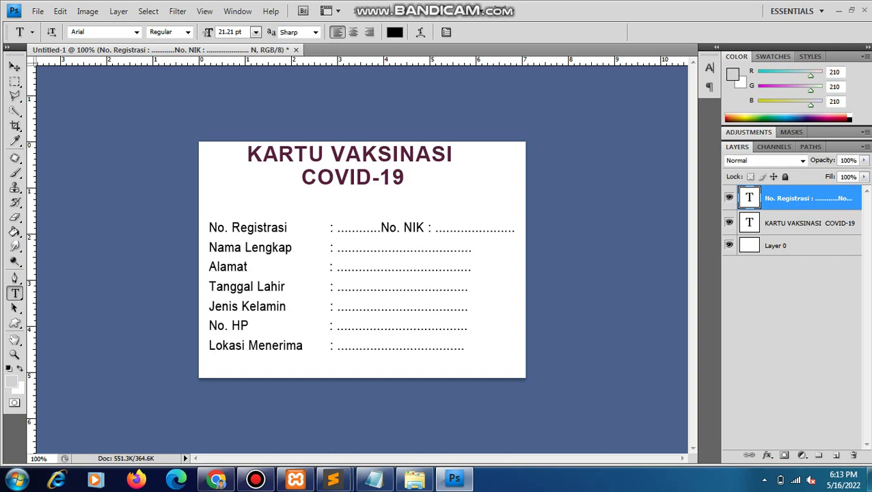
drag(28, 259, 513, 260)
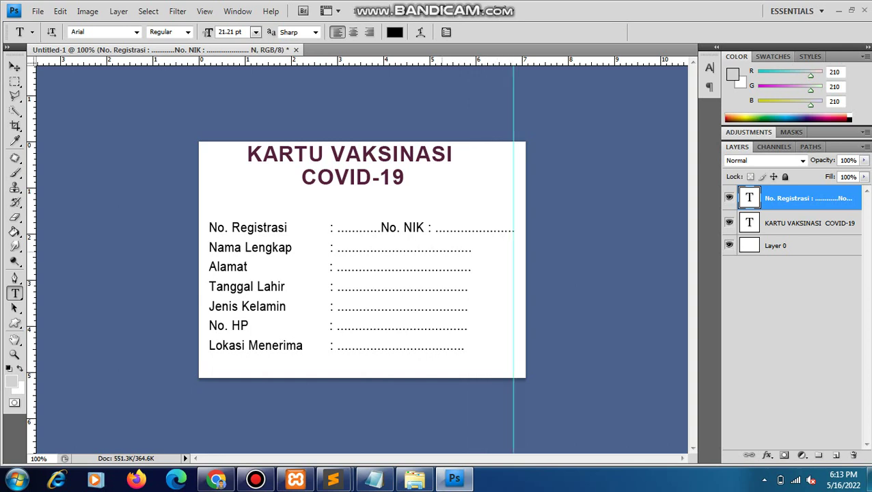
- Lengthen the Nama Lengkap, Alamat and Lokasi Menerima dotted fields out to the guide
click(442, 248)
text(.....)
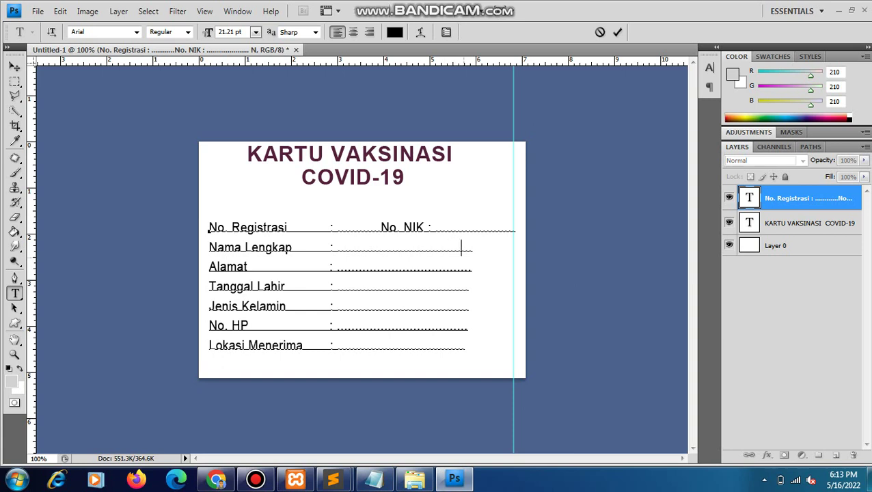
text(....)
text(..)
key(Down)
key(Right)
key(Right)
key(Right)
key(Right)
text(..)
text(....)
key(Up)
text(.)
text(....)
text(....)
text(...)
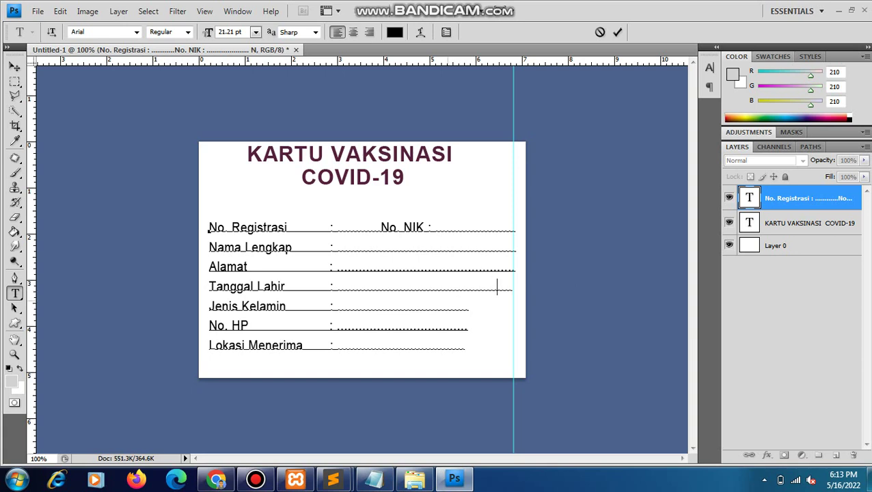
text(..)
text(........   )
text(    .....)
text(...)
click(430, 345)
text(....)
text(..)
text(................................)
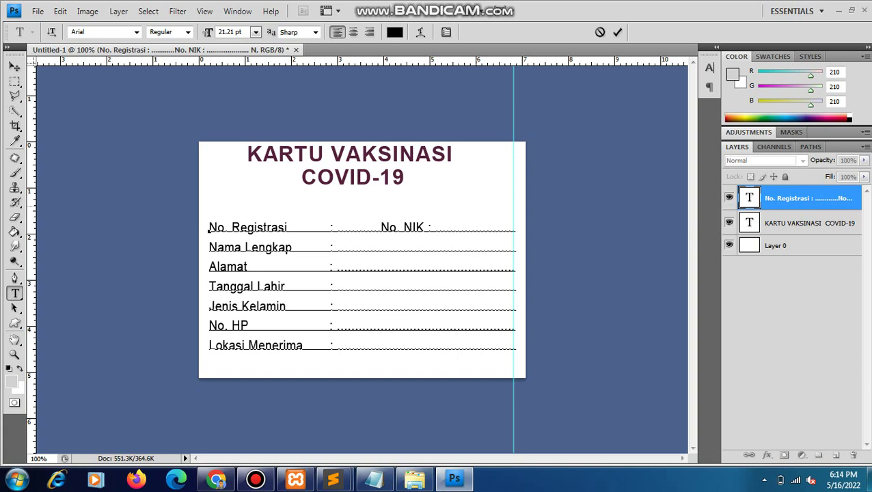
key(ctrl+Return)
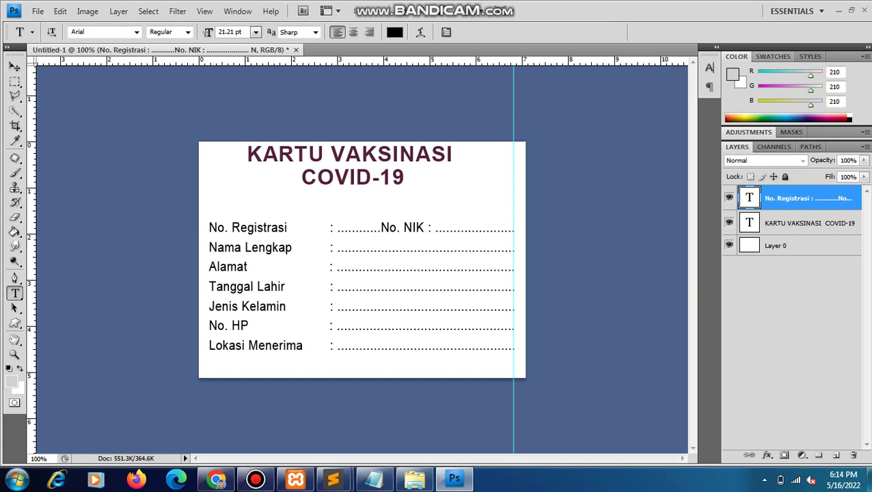
- Nudge the title slightly right and narrow it to about 93.1% width
click(14, 66)
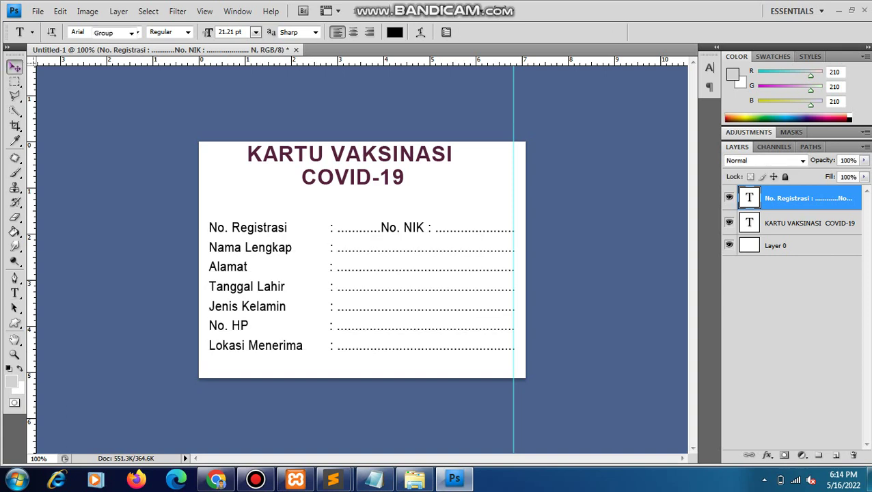
click(349, 165)
drag(350, 165, 357, 165)
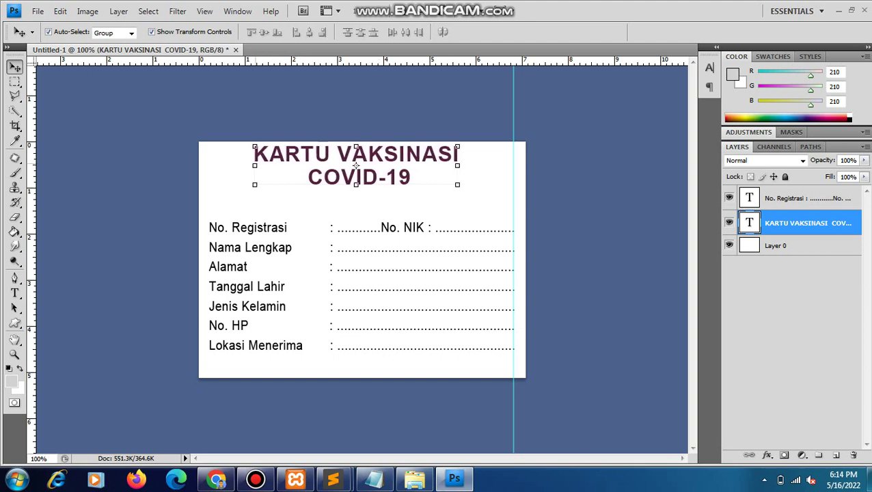
key(ctrl+t)
drag(252, 168, 263, 167)
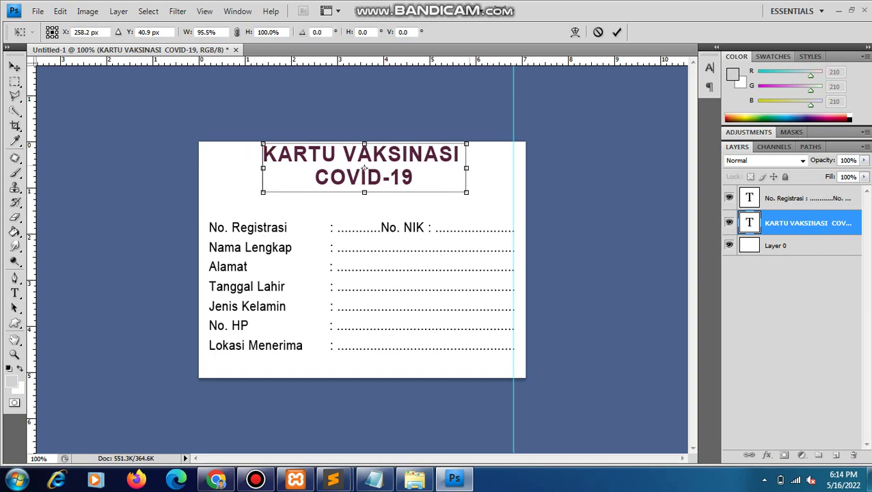
drag(466, 167, 461, 167)
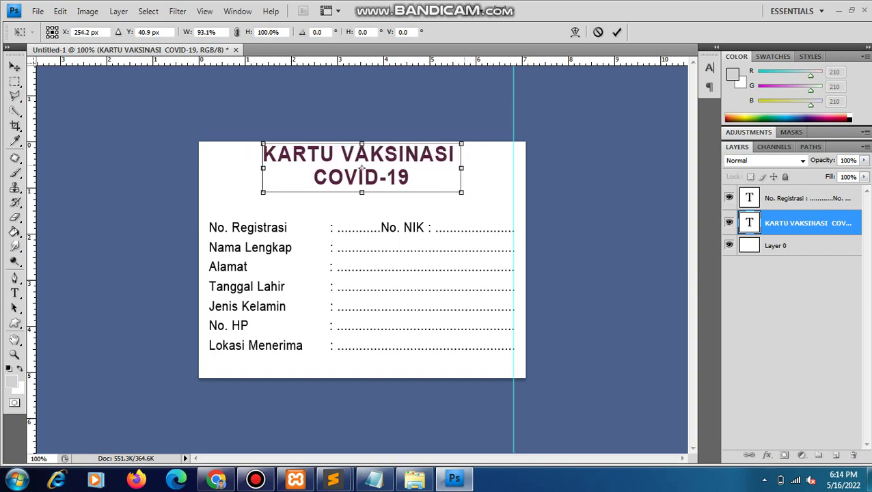
key(Return)
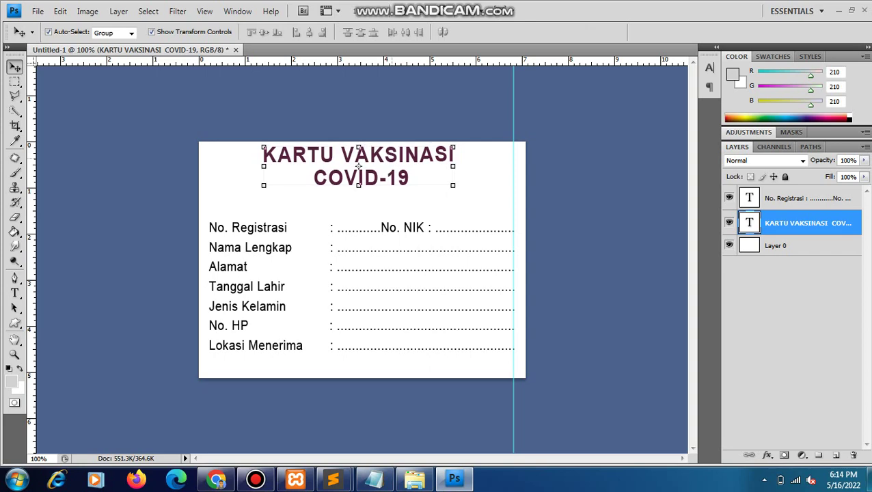
click(37, 11)
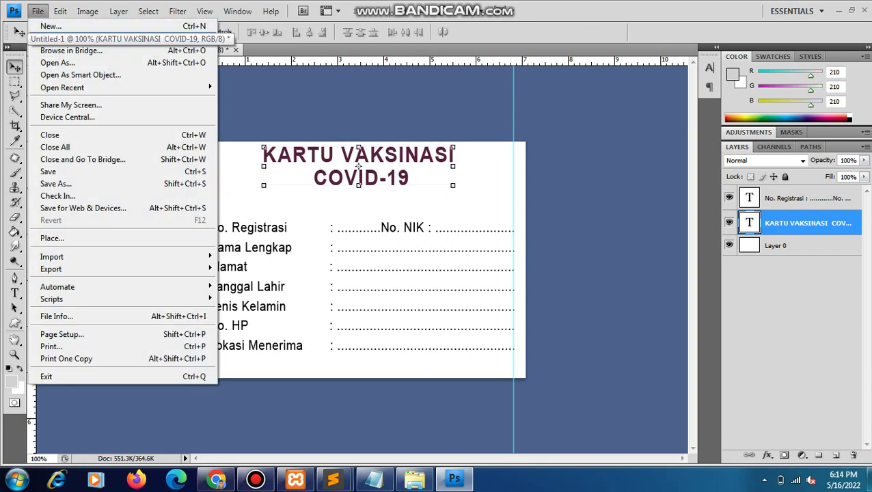
- Open Logo Kementerian.jpg and crop it tightly around the logo
click(57, 63)
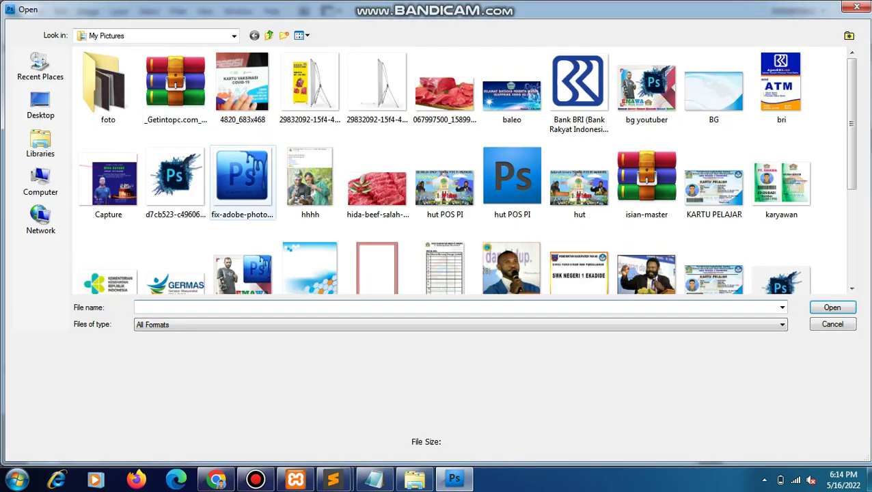
click(108, 268)
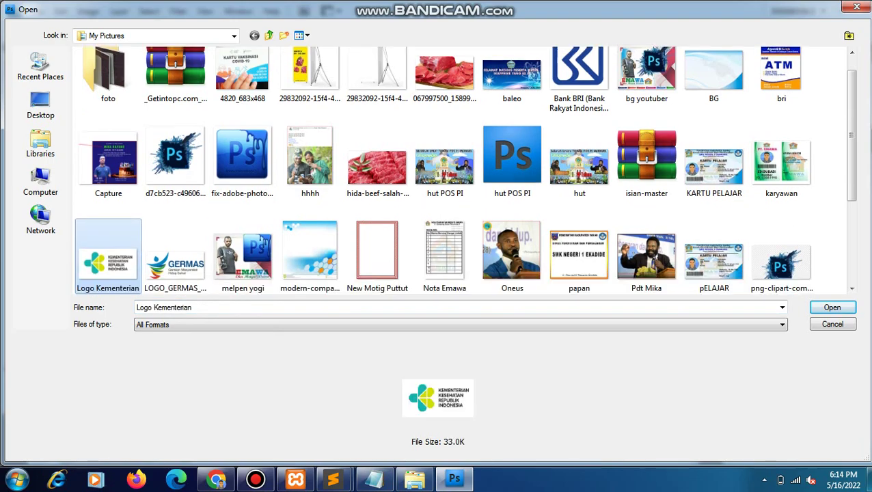
key(Return)
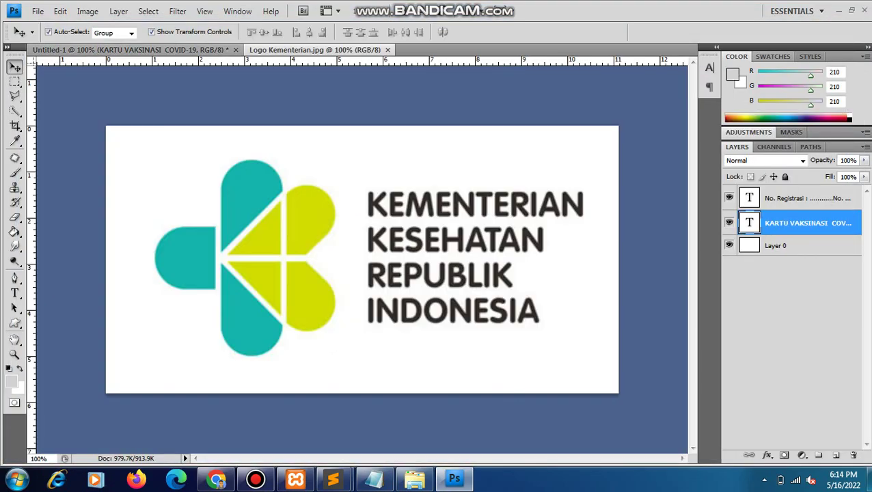
key(c)
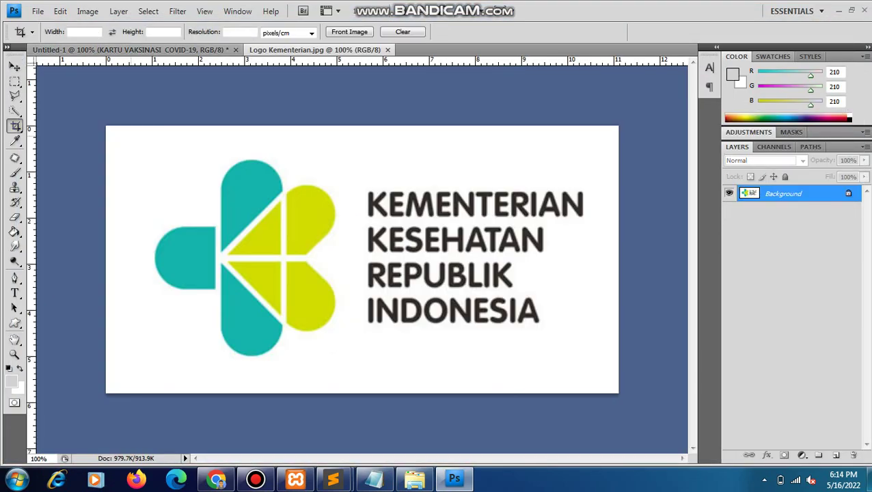
drag(142, 136, 602, 349)
drag(602, 350, 594, 363)
drag(369, 136, 368, 157)
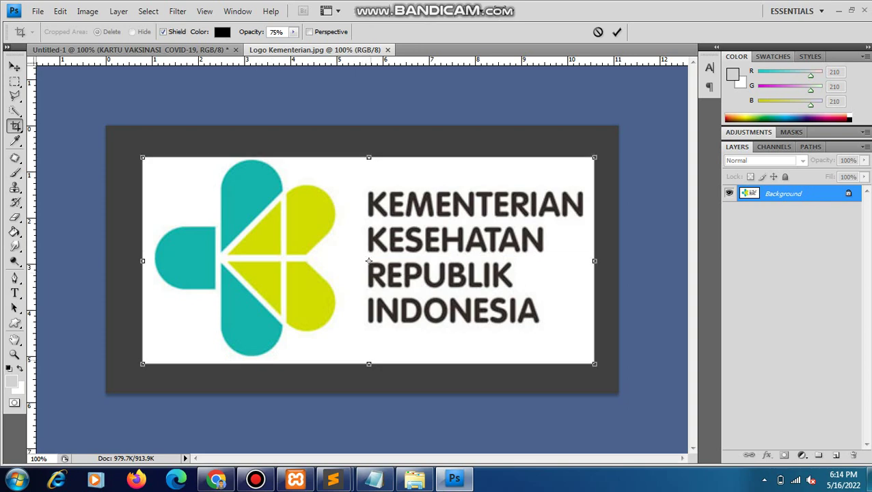
drag(368, 364, 368, 357)
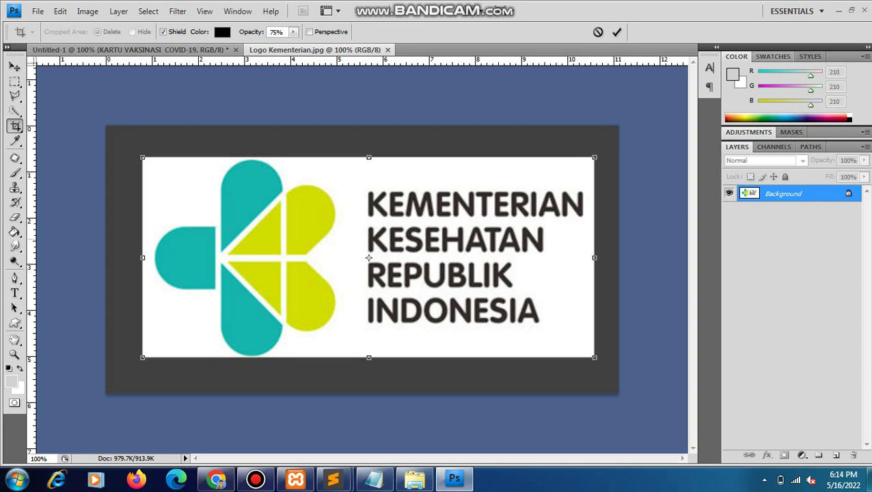
drag(142, 257, 151, 257)
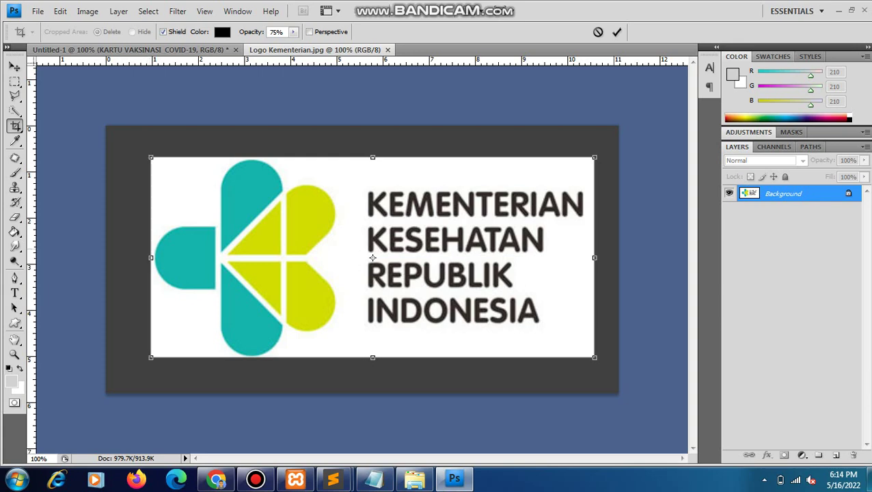
key(Return)
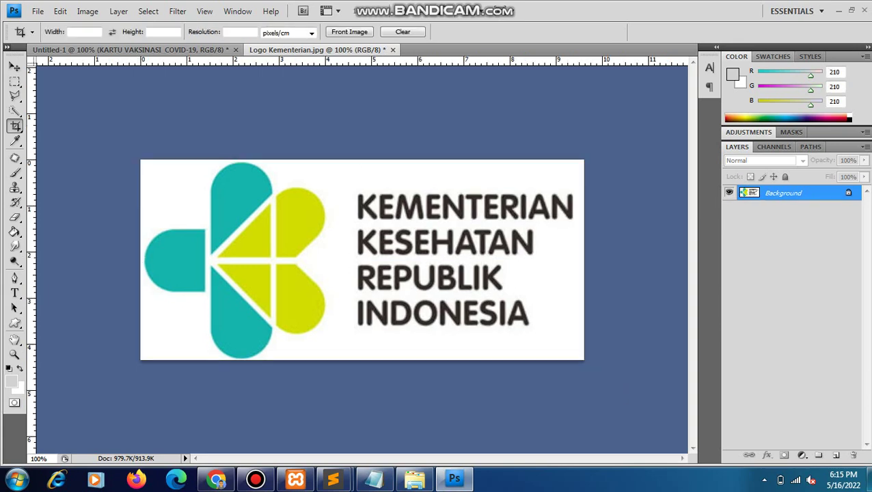
- Unlock the logo's background and drag it onto the vaccination card as Layer 1
double_click(783, 194)
key(Return)
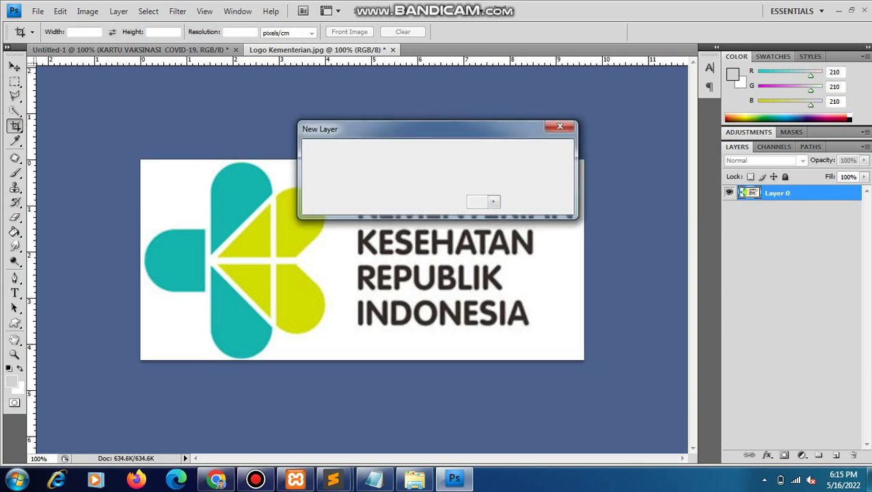
click(14, 66)
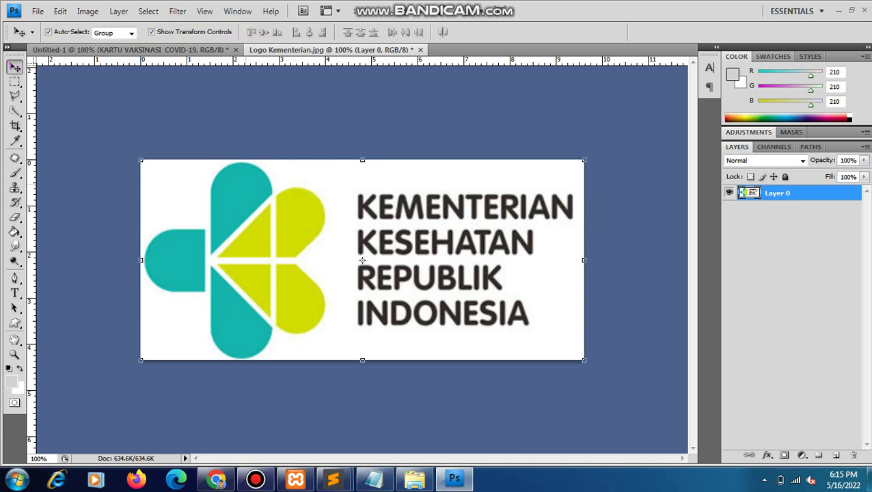
drag(362, 259, 306, 140)
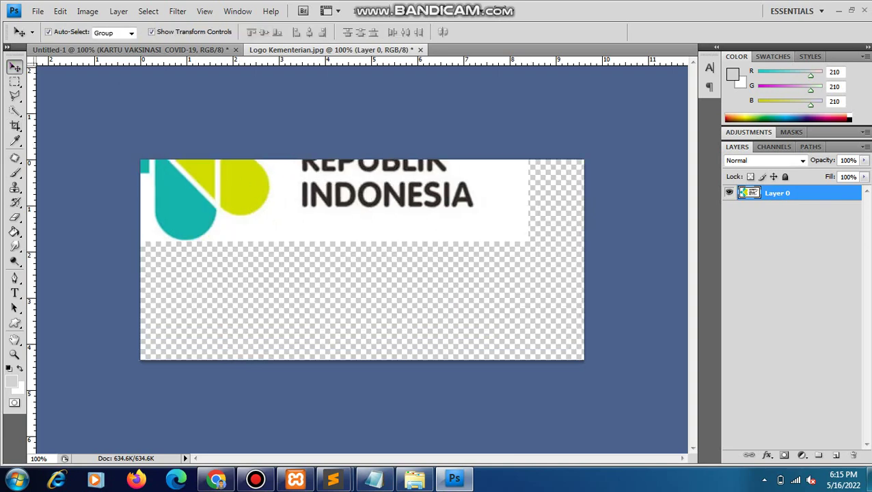
drag(307, 198, 358, 166)
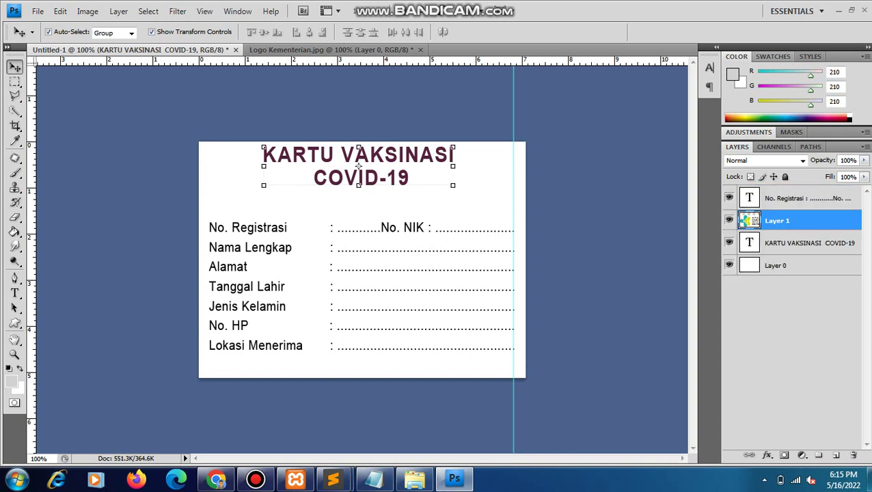
- Scale the Kementerian logo down and move it to the card's top-left corner
key(ctrl+t)
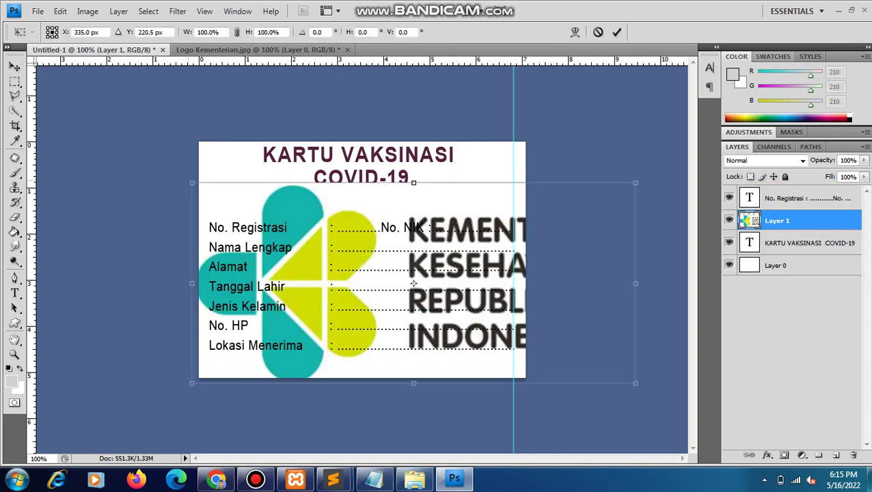
drag(413, 283, 519, 313)
drag(403, 241, 551, 330)
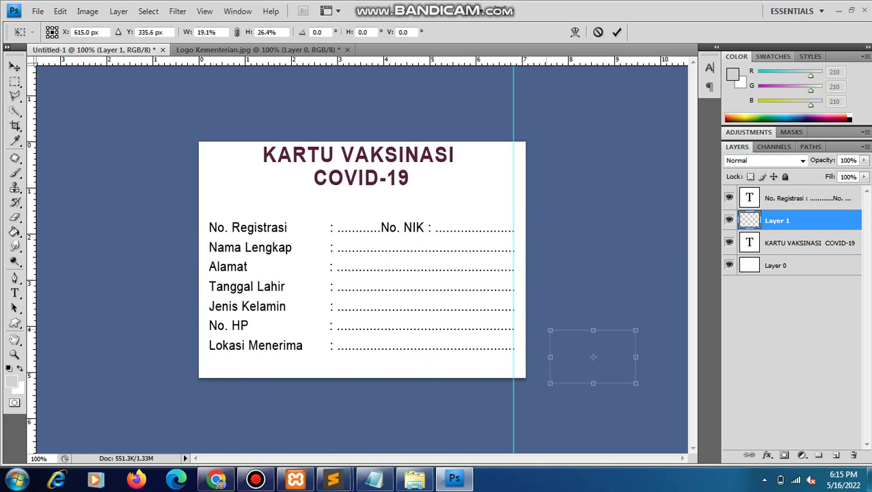
drag(593, 357, 241, 168)
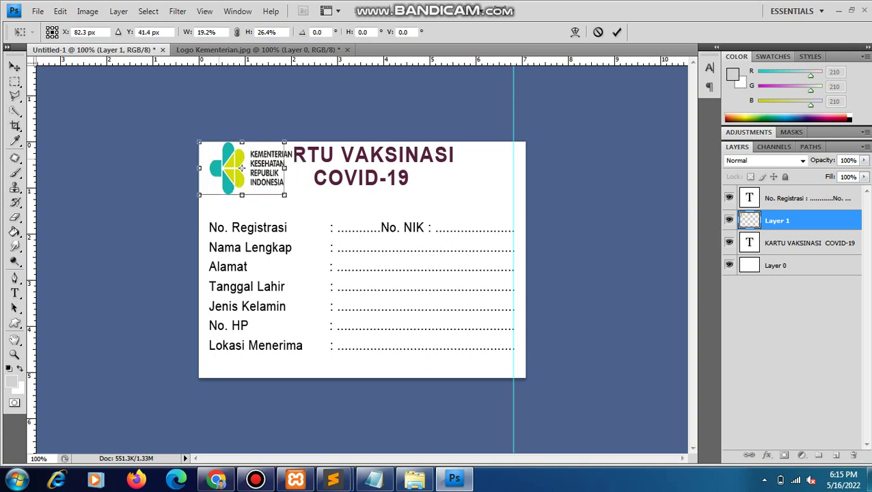
key(Return)
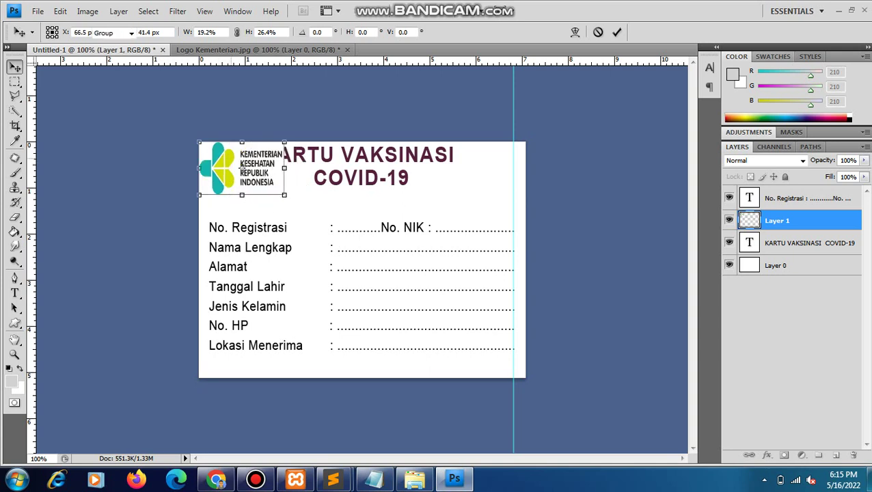
- Fine-tune the Kementerian logo's width and height and nudge it slightly right
key(ctrl+t)
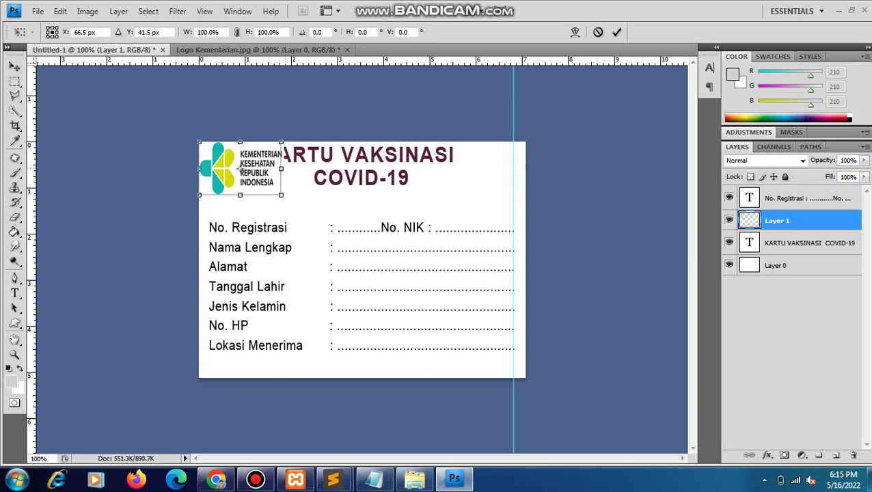
drag(281, 168, 264, 168)
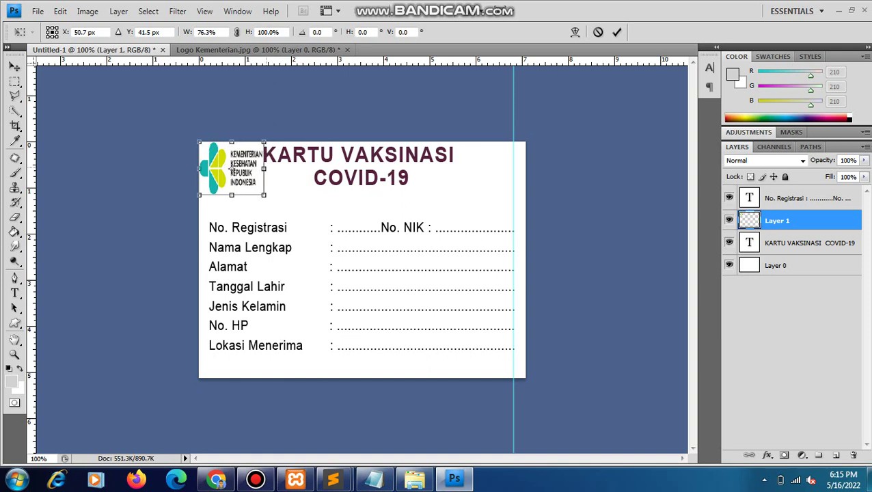
drag(231, 195, 232, 177)
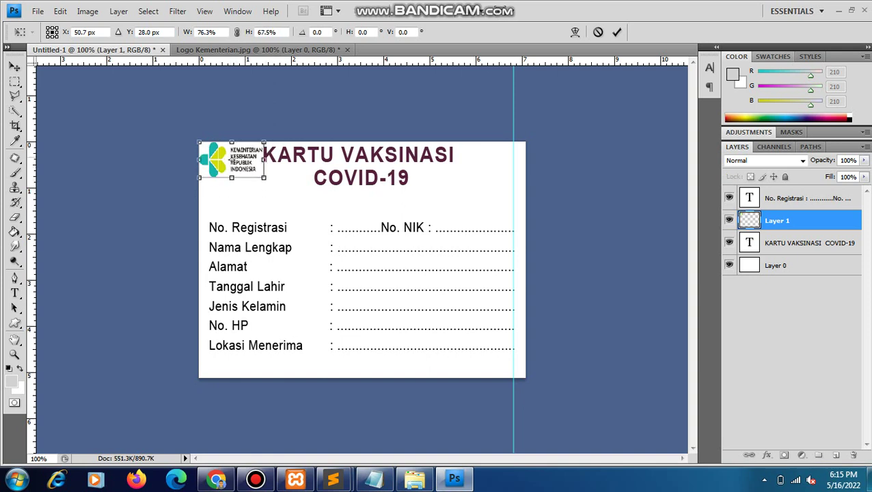
key(Return)
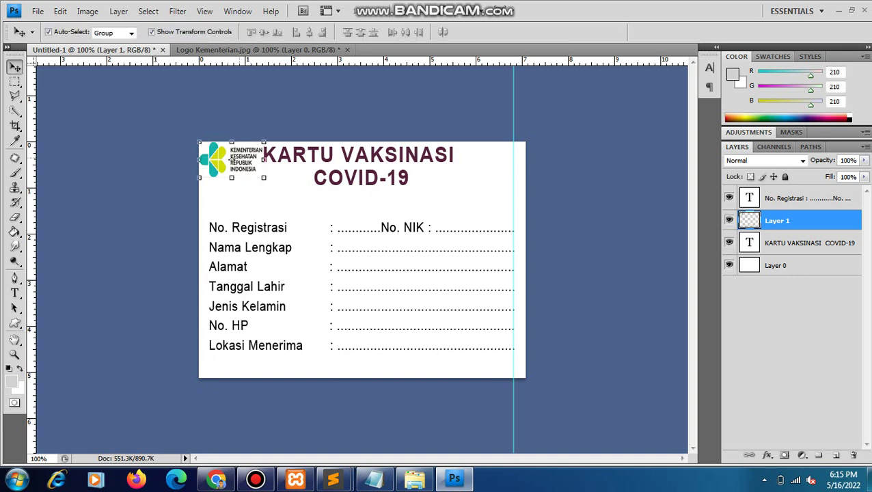
key(ctrl+t)
drag(264, 159, 255, 159)
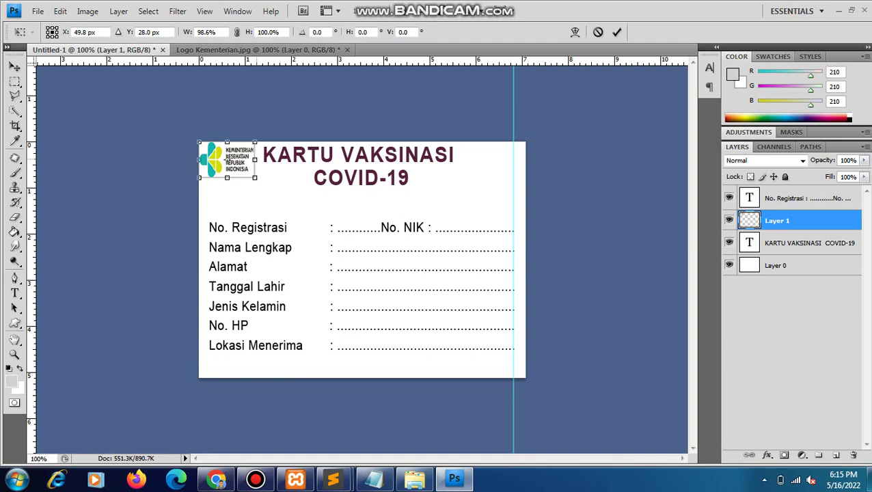
key(Return)
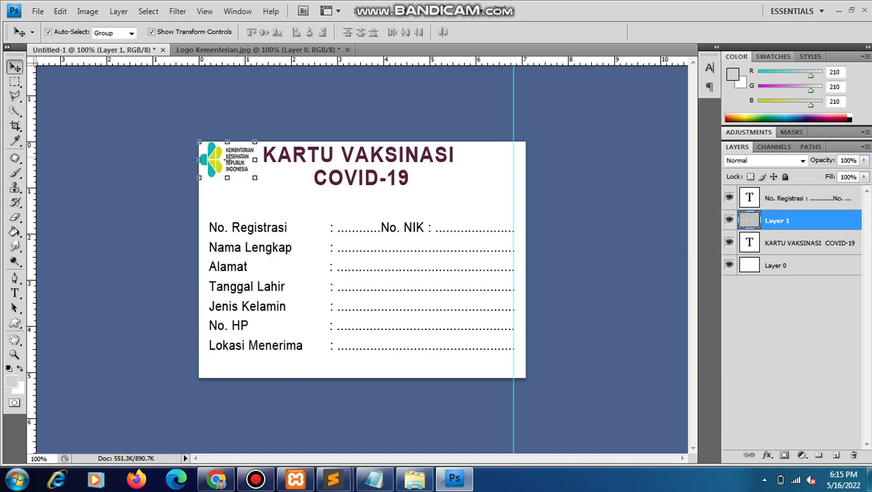
drag(227, 159, 227, 161)
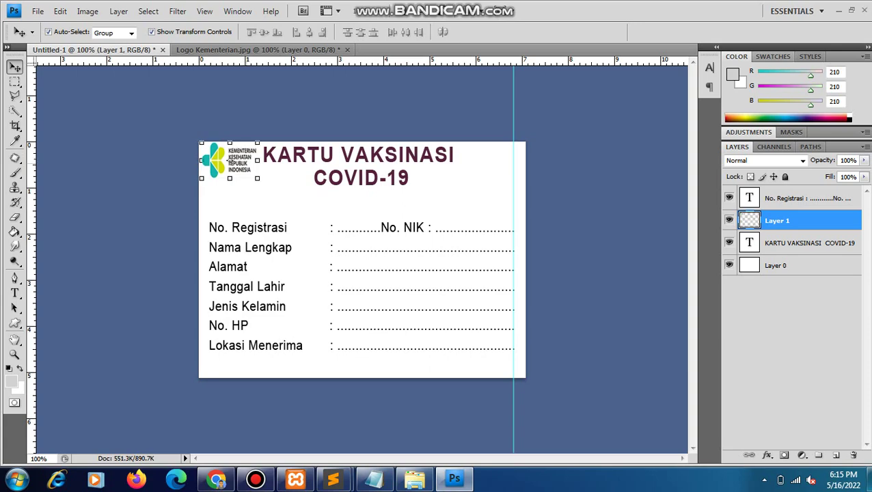
click(776, 265)
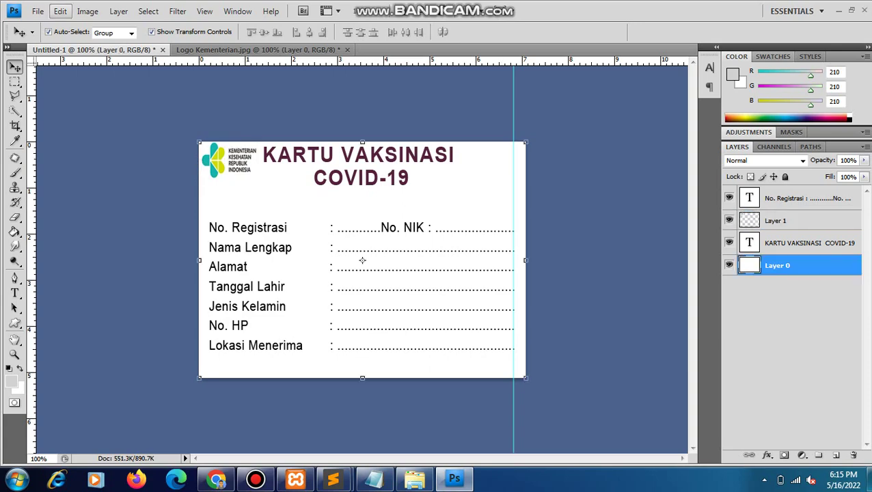
- Open LOGO_GERMAS_NORMAL from My Pictures and start dragging its logo toward the card
click(38, 12)
click(52, 38)
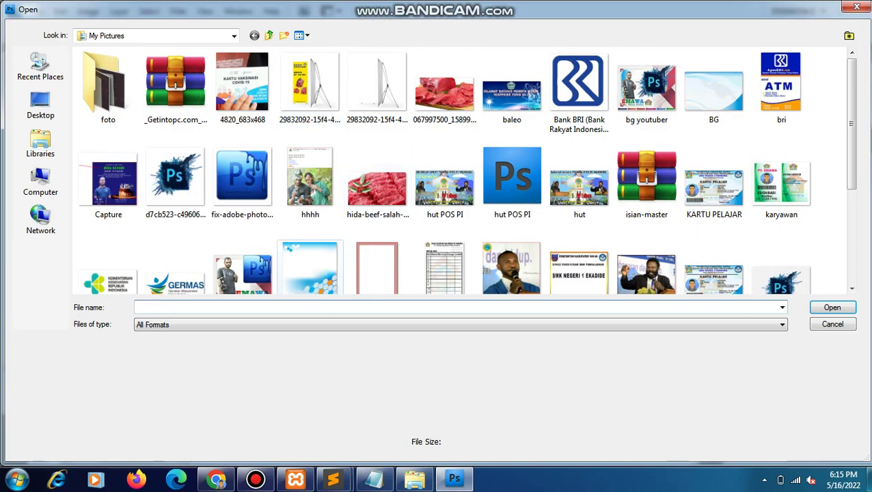
click(191, 277)
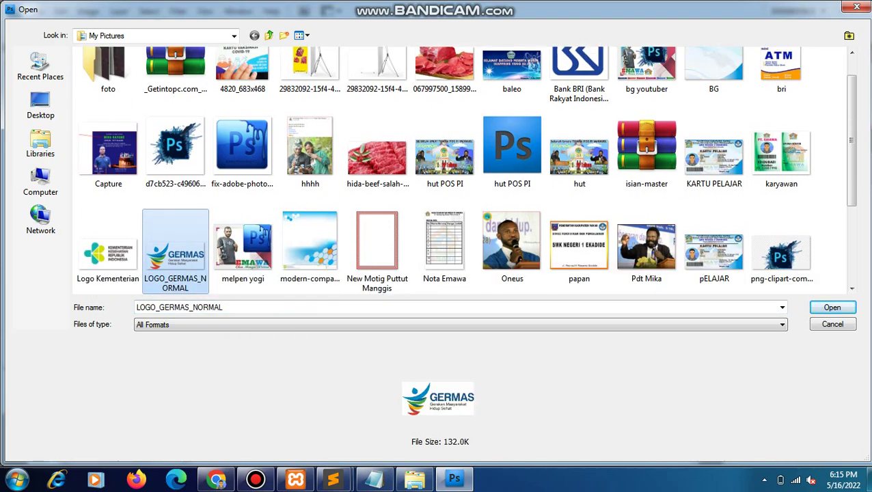
key(Return)
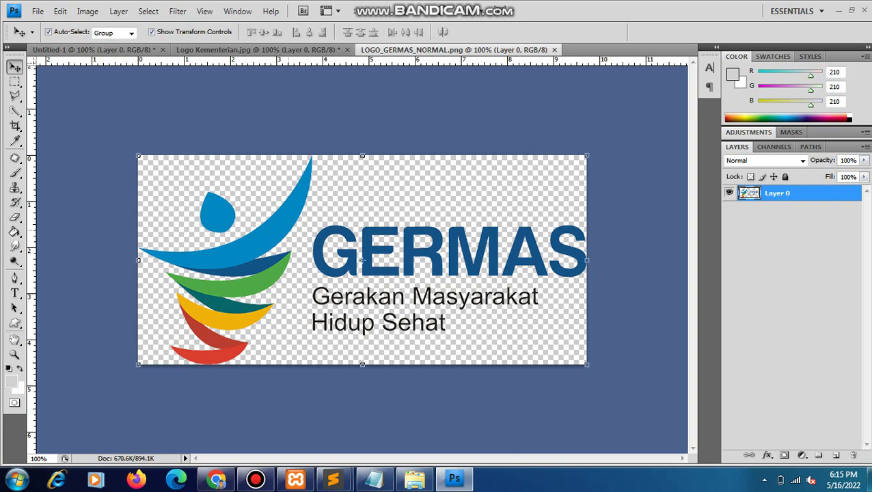
mouse_move(362, 260)
mouse_down()
mouse_move(336, 191)
mouse_move(329, 107)
mouse_move(290, 95)
mouse_up()
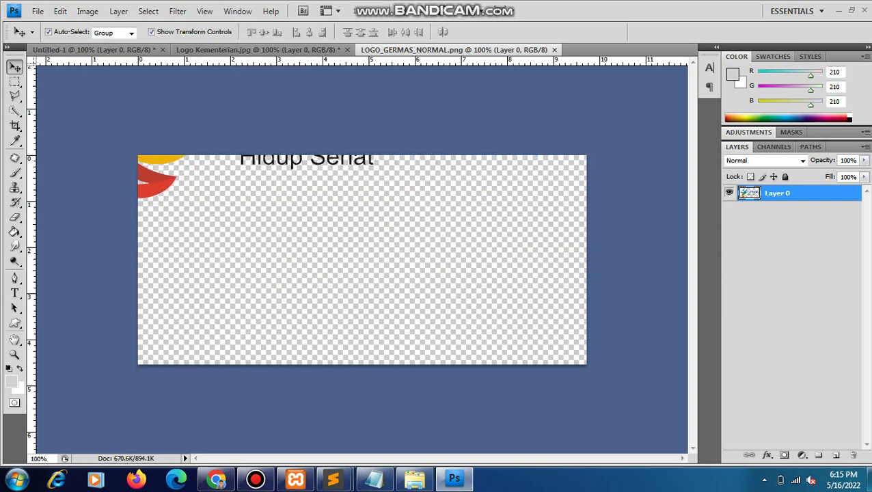
- Drop the GERMAS logo onto the card, scaled down and placed at the top right
mouse_move(94, 50)
mouse_down()
mouse_move(362, 259)
mouse_move(507, 230)
mouse_up()
key(ctrl+t)
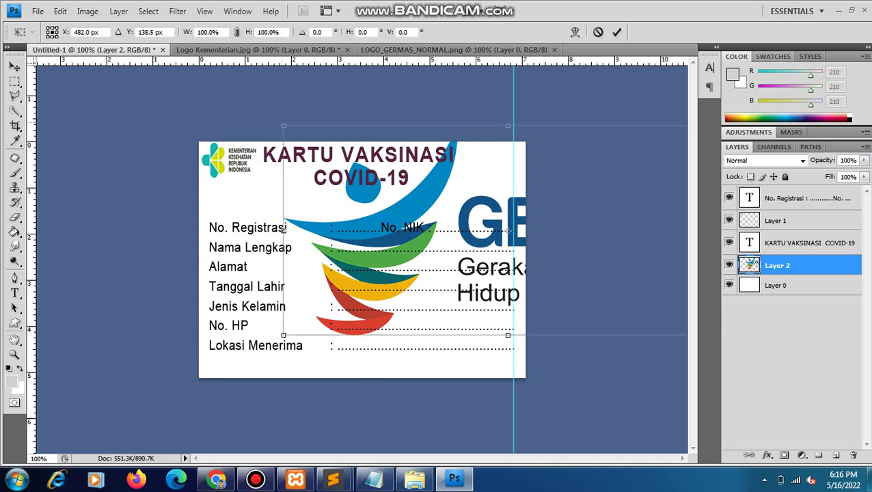
drag(283, 228, 674, 288)
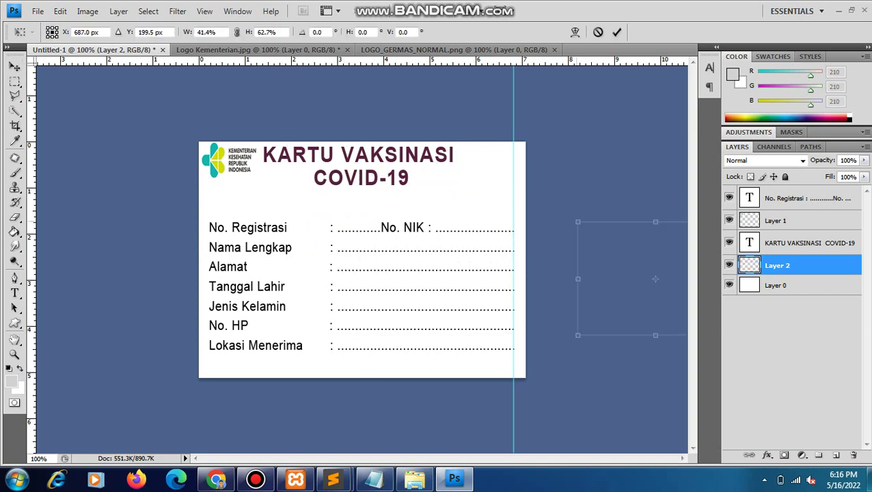
drag(615, 241, 621, 244)
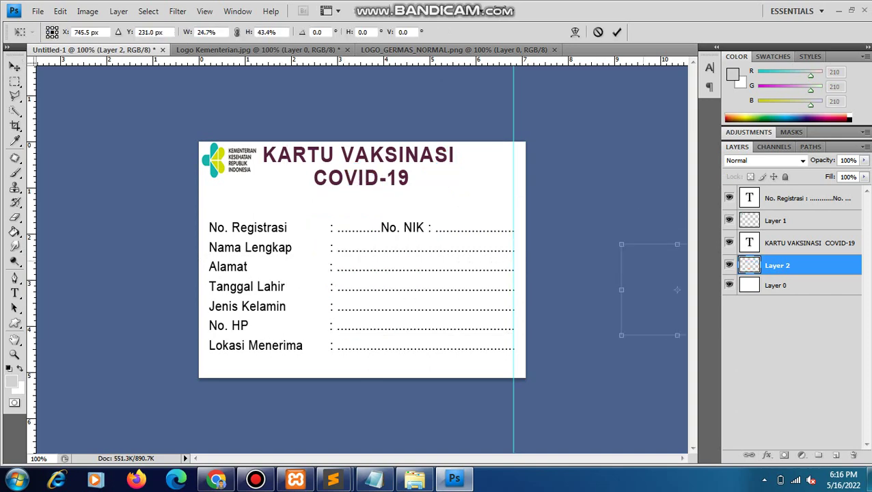
mouse_move(676, 289)
mouse_down()
mouse_move(470, 207)
mouse_move(471, 186)
mouse_up()
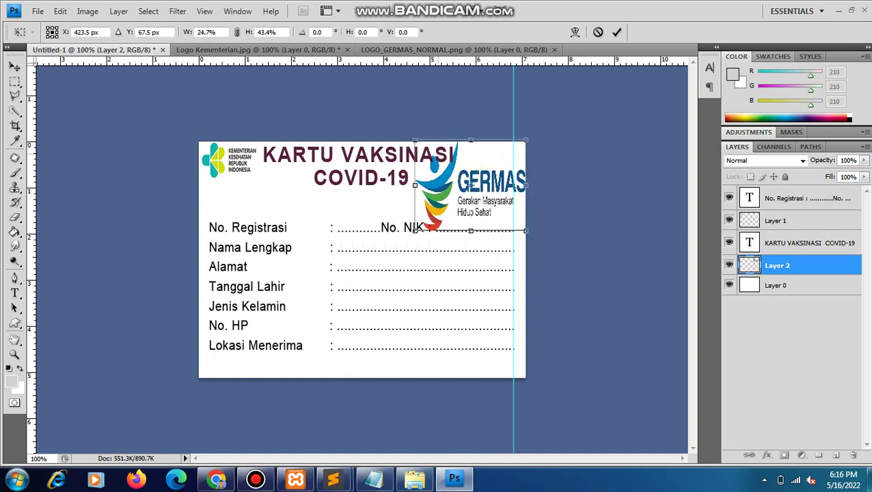
drag(470, 230, 470, 185)
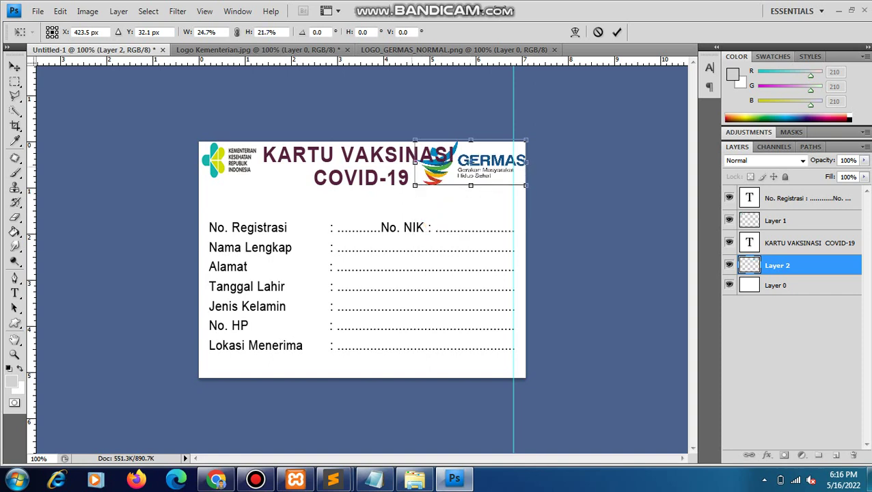
drag(414, 163, 439, 163)
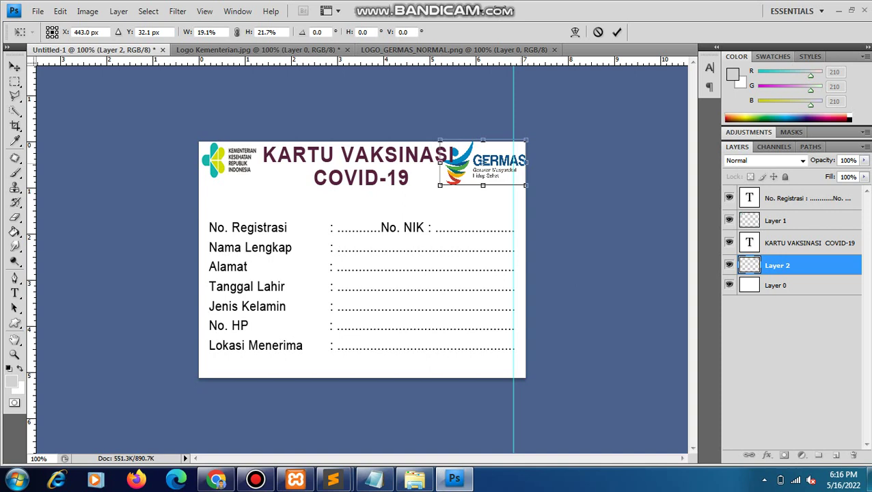
drag(525, 163, 517, 163)
key(Return)
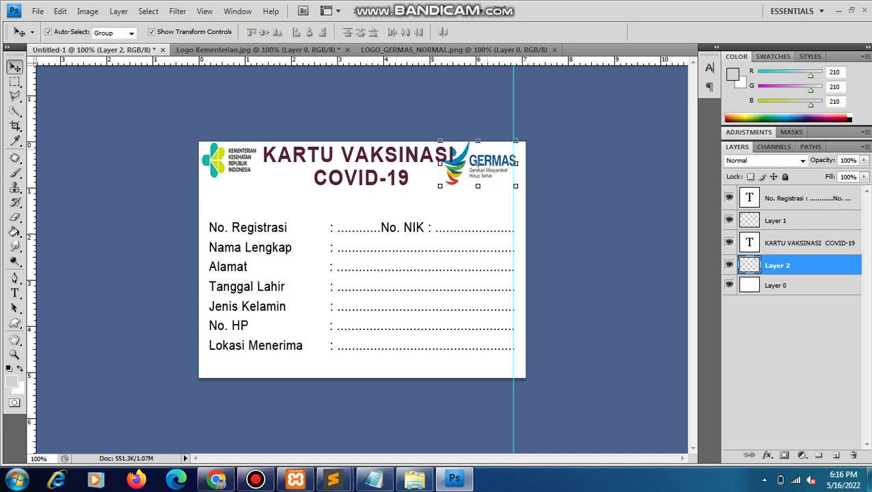
- Nudge the GERMAS logo down and to the right with the arrow keys
key(Down)
key(Down)
key(Right)
key(Right)
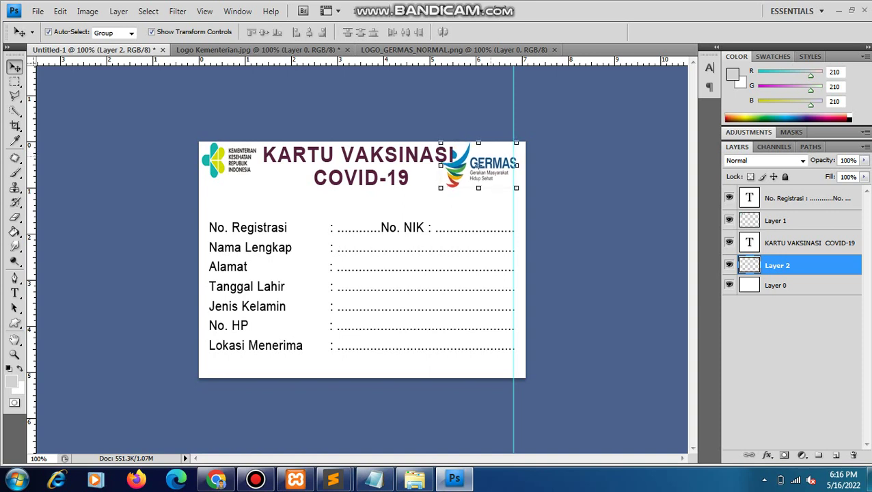
key(Right)
key(Down)
key(Right)
key(Right)
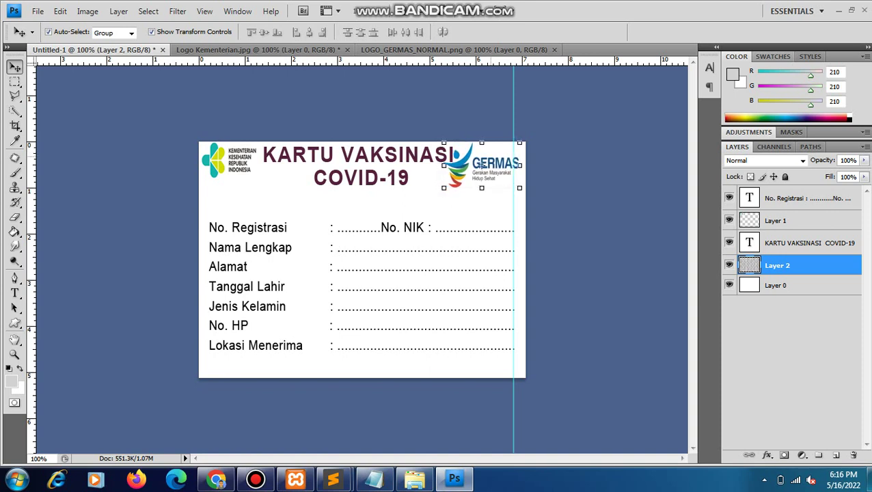
key(Right)
key(Right)
key(Right)
key(Right)
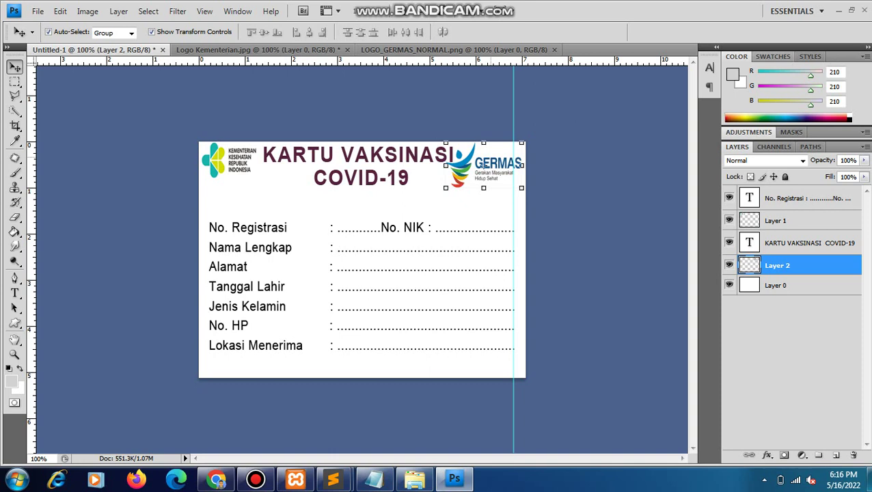
key(Right)
- Trim the GERMAS logo's height slightly with a fresh transform
key(ctrl+t)
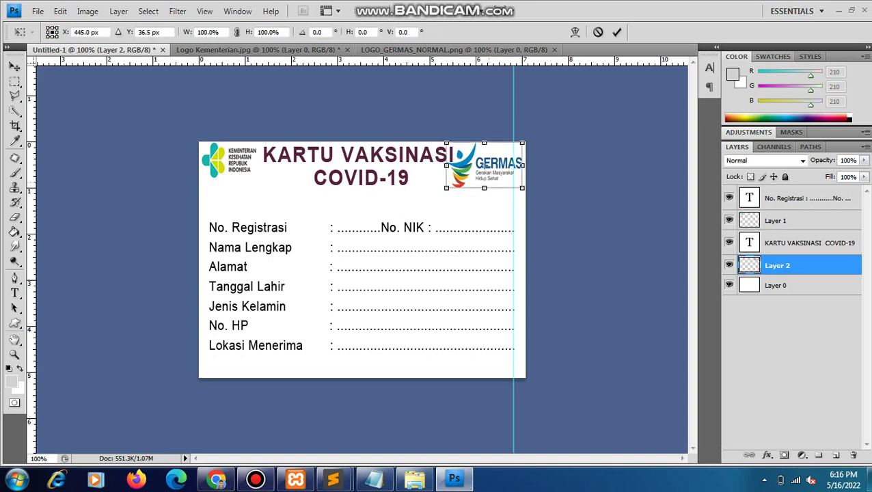
drag(484, 188, 484, 185)
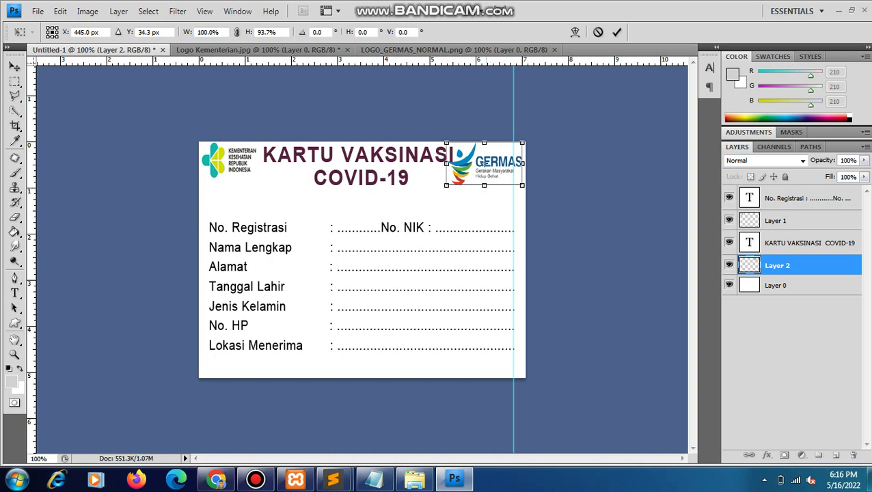
drag(484, 185, 483, 178)
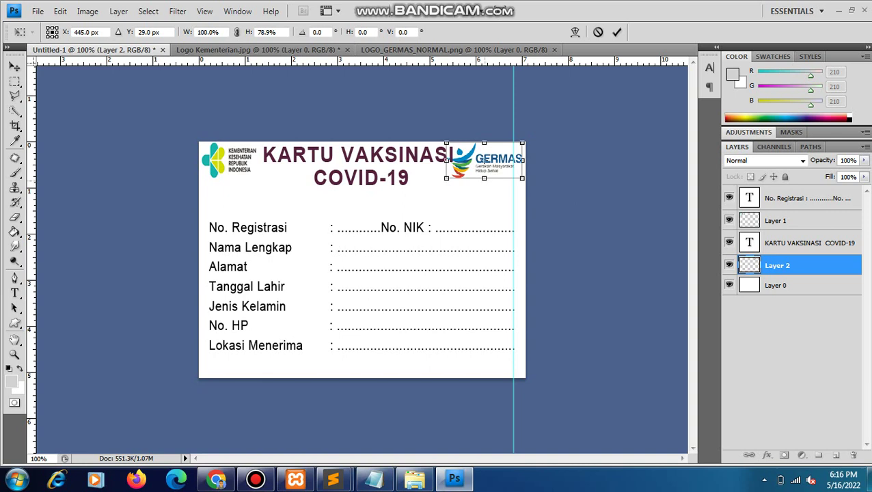
drag(483, 178, 484, 185)
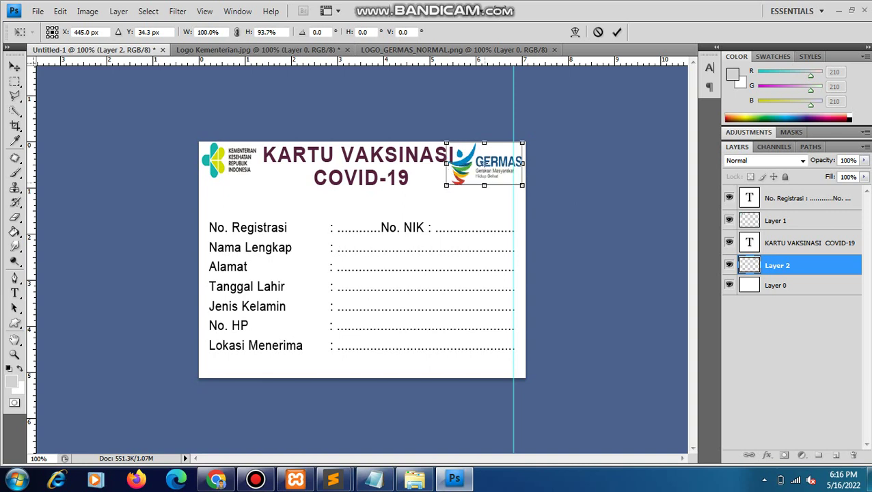
key(Return)
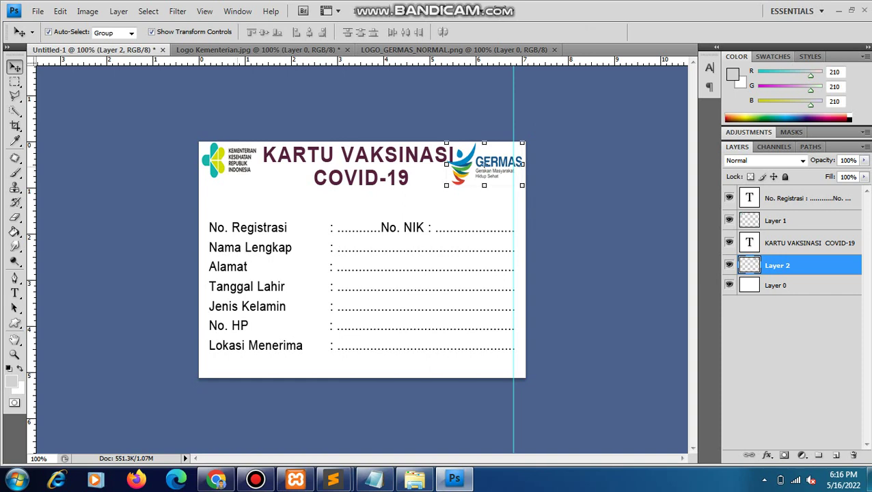
- Stretch the Kementerian logo slightly taller
click(230, 162)
key(ctrl+t)
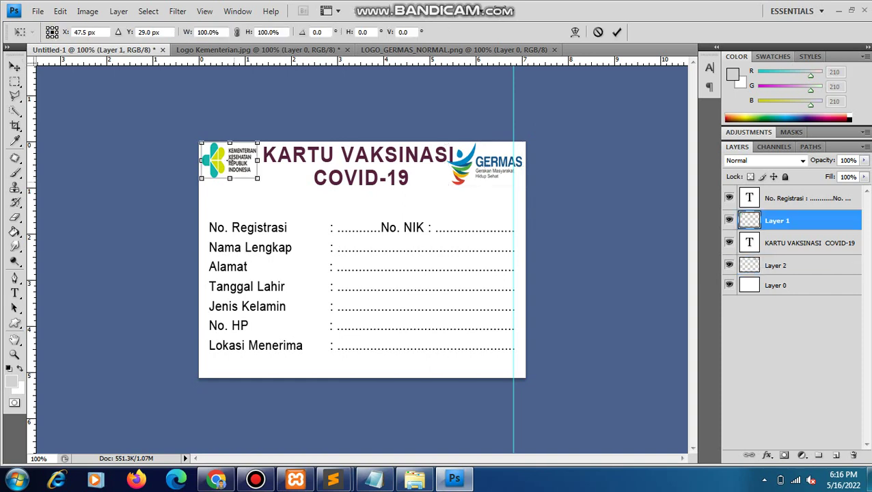
drag(229, 178, 229, 180)
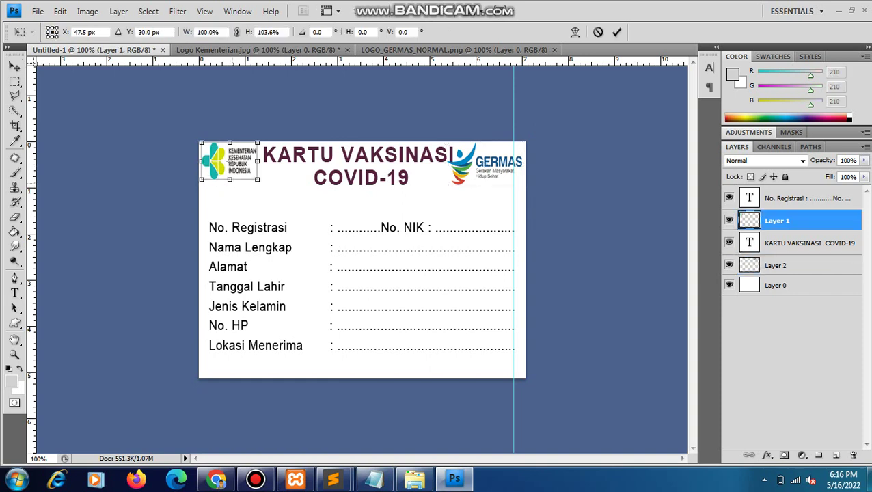
key(Return)
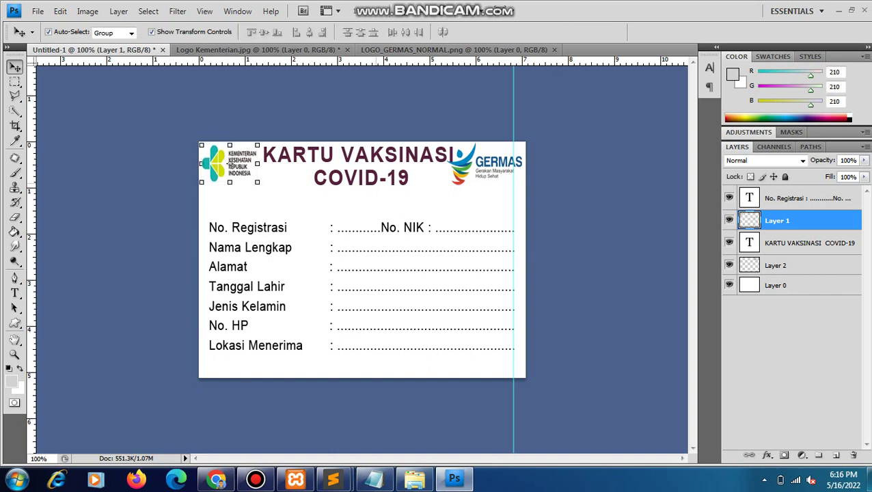
- Narrow the KARTU VAKSINASI COVID-19 title horizontally
click(358, 166)
key(ctrl+t)
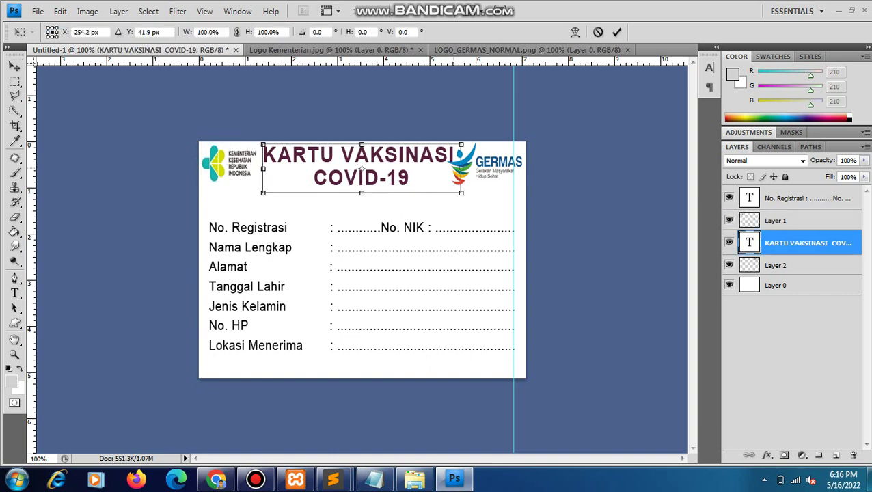
drag(461, 168, 438, 168)
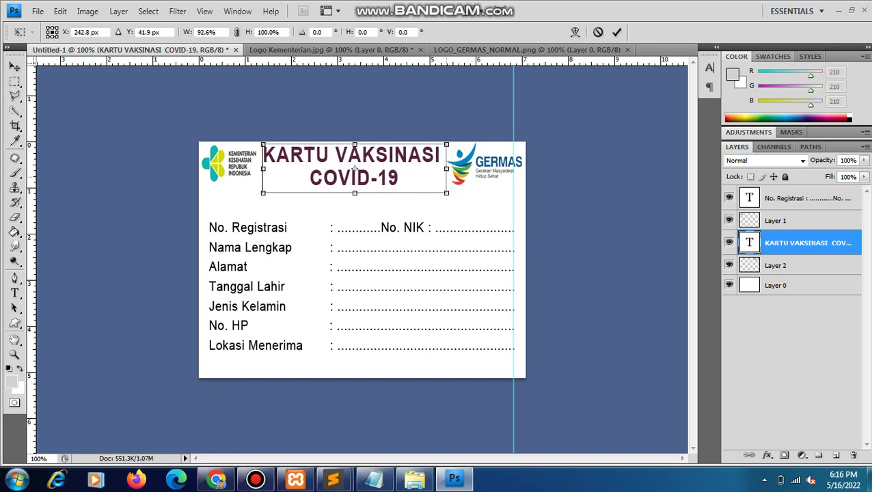
key(Return)
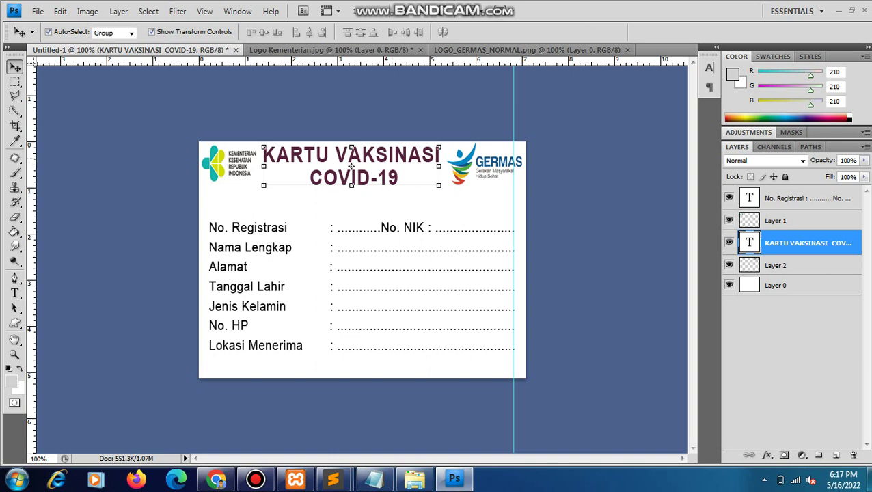
- Shorten the GERMAS logo to about 92.5% height
click(362, 260)
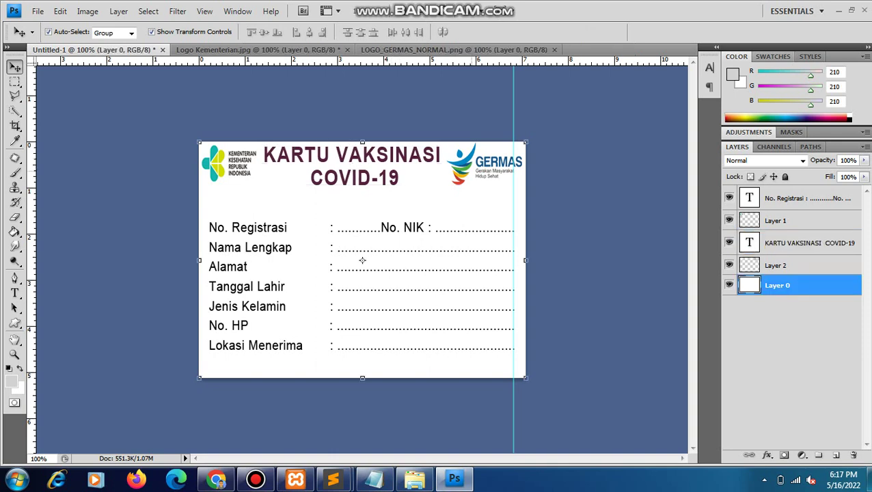
key(alt+bracketright)
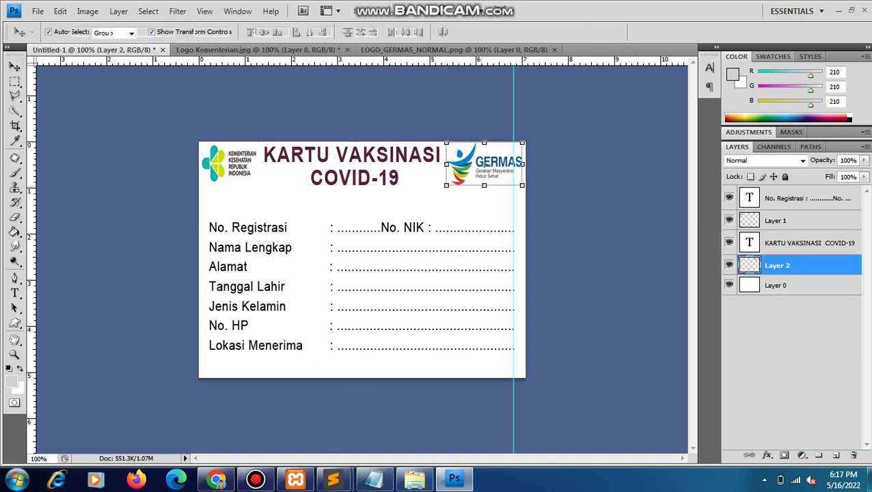
key(ctrl+t)
drag(483, 185, 484, 181)
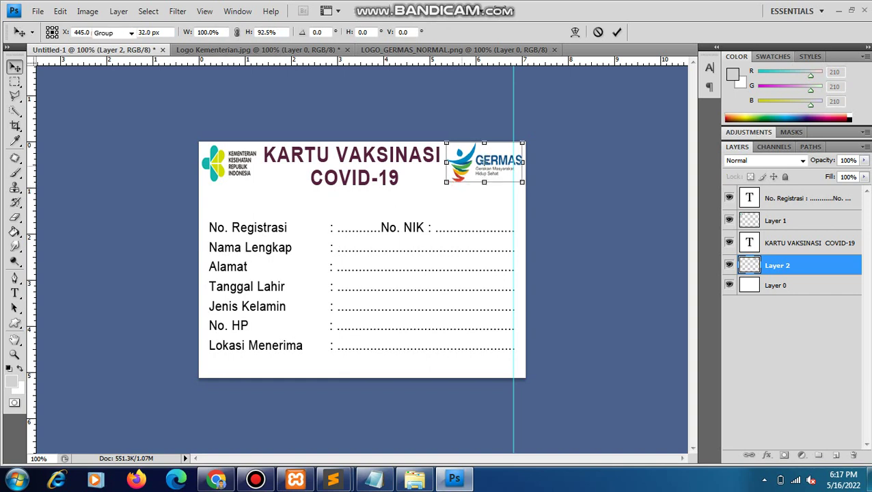
key(Return)
click(793, 376)
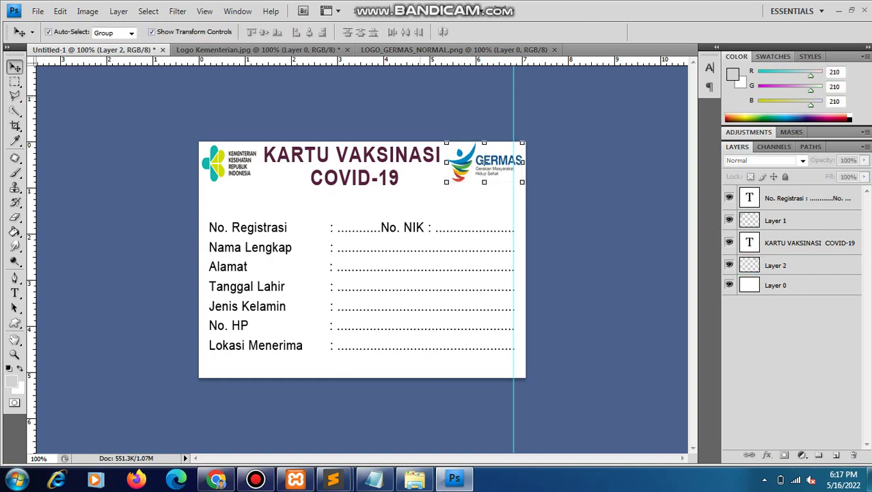
click(806, 243)
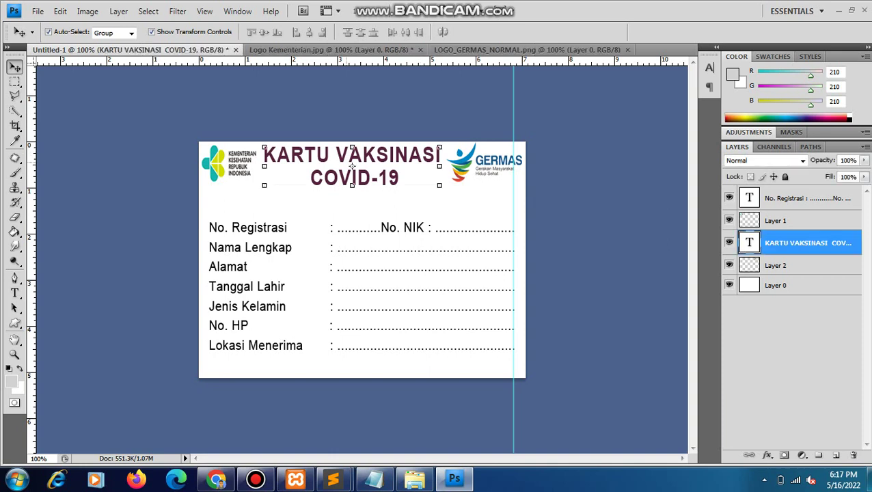
click(793, 376)
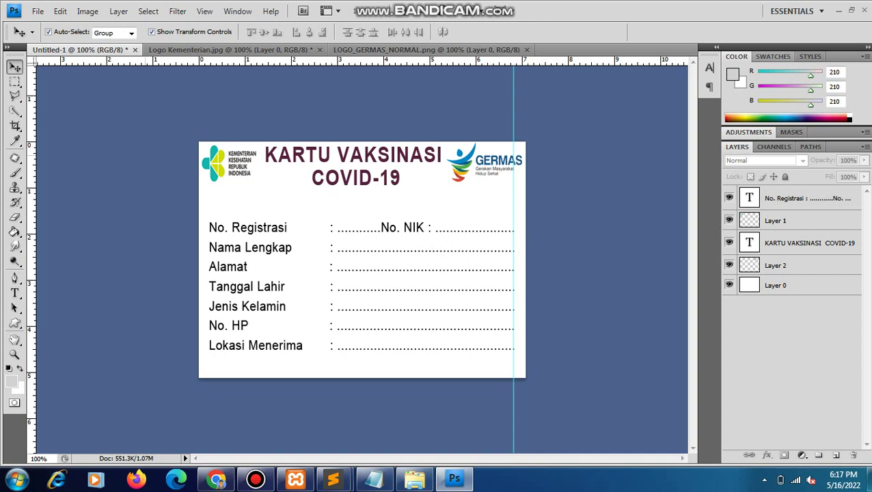
- Save the card as JPEG 'VAKSIN' in the Pictures library at Maximum quality 12
click(38, 11)
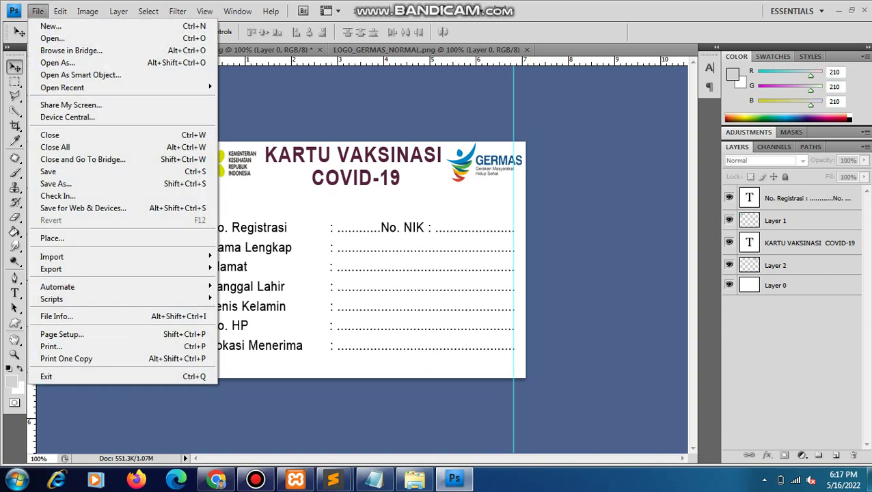
click(55, 183)
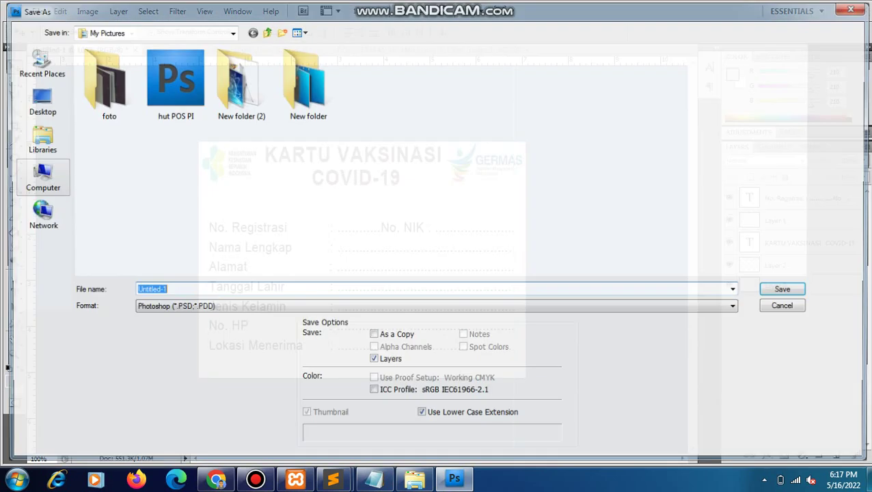
click(37, 140)
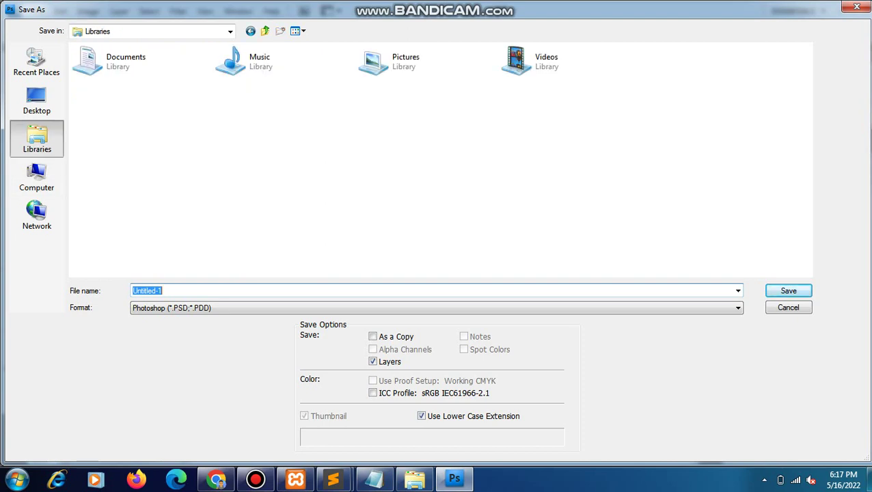
double_click(406, 61)
click(737, 307)
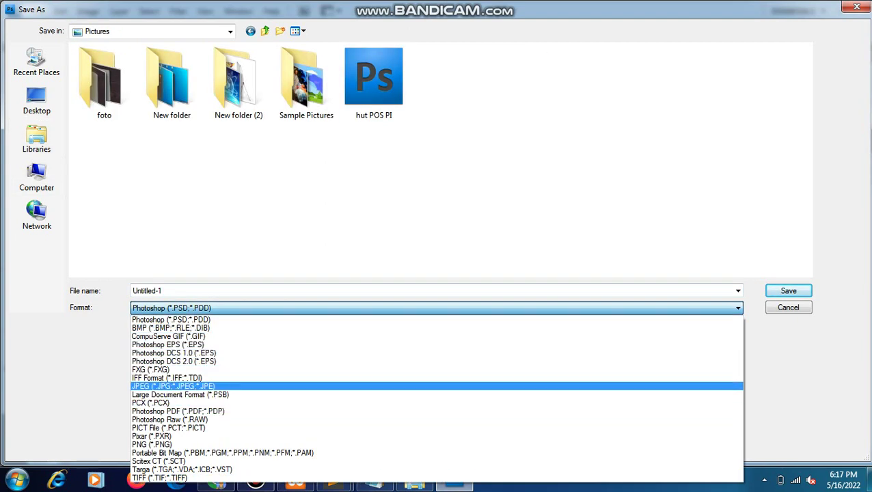
click(173, 386)
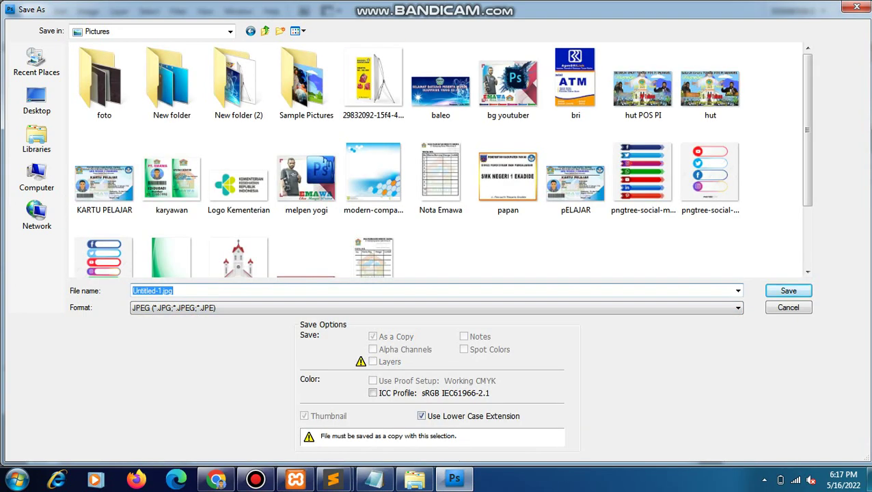
text(VAKSI)
text(N)
key(Escape)
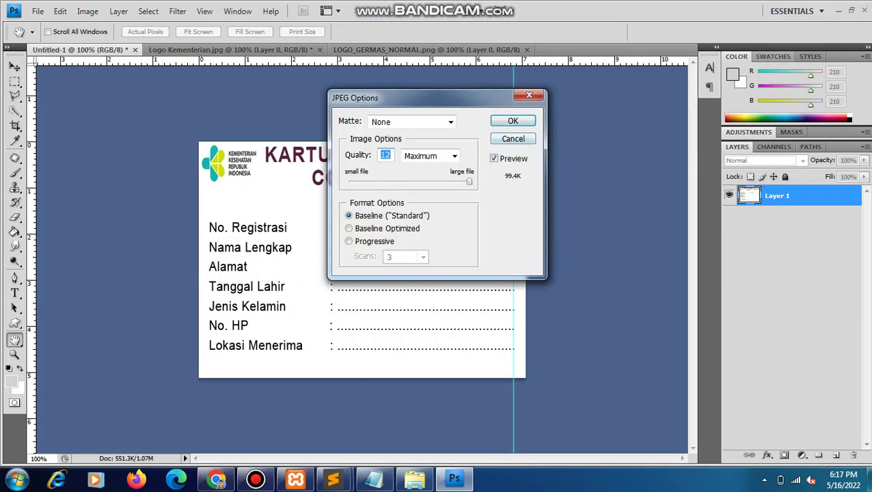
key(Return)
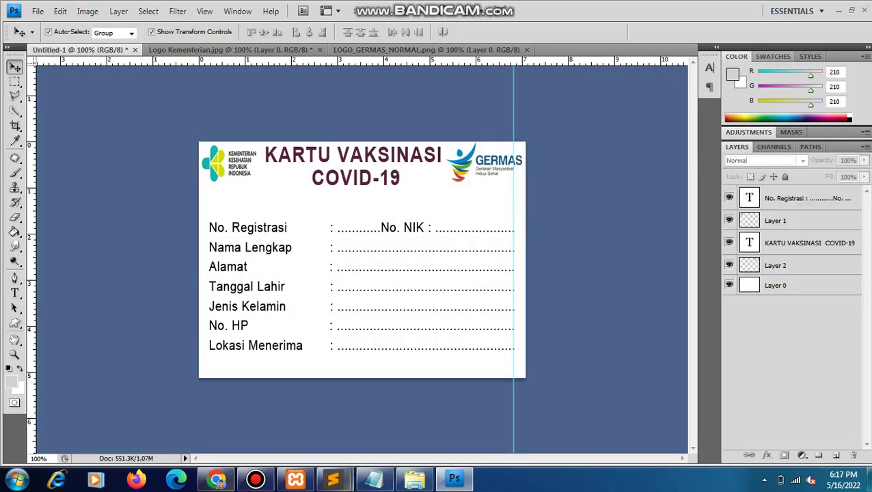
- Find VAKSIN in Explorer's Pictures library and open it for viewing
click(414, 479)
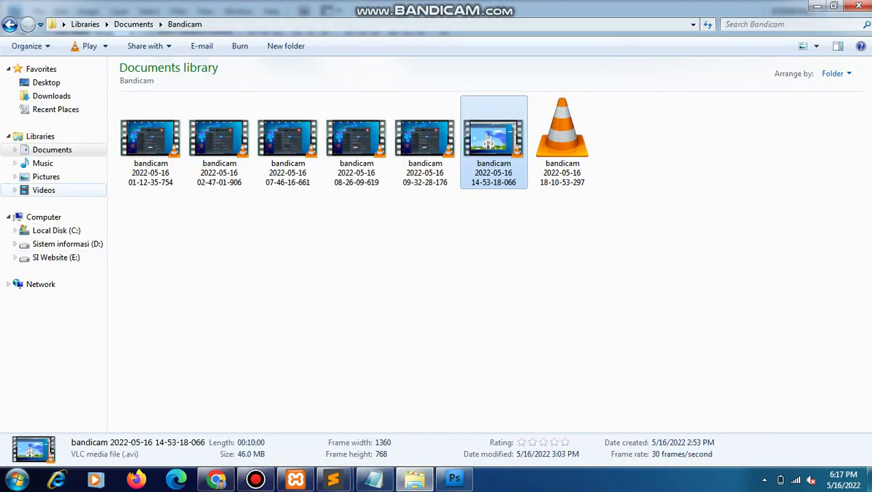
click(46, 176)
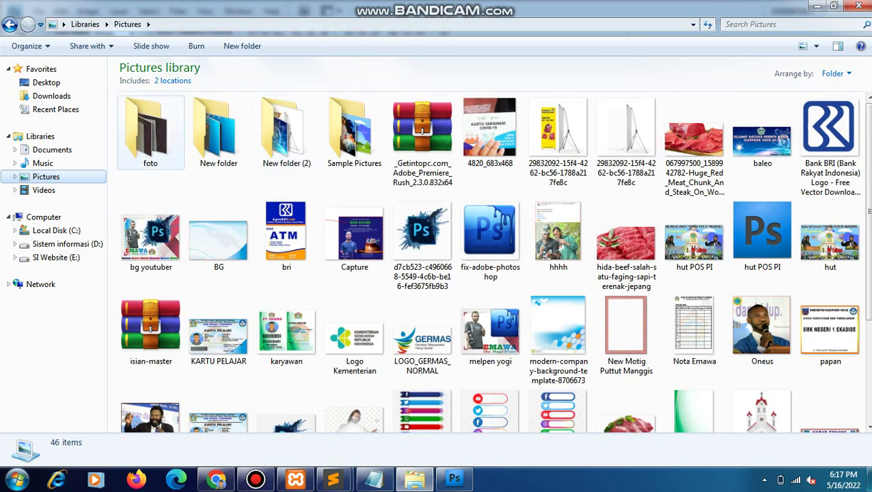
click(354, 335)
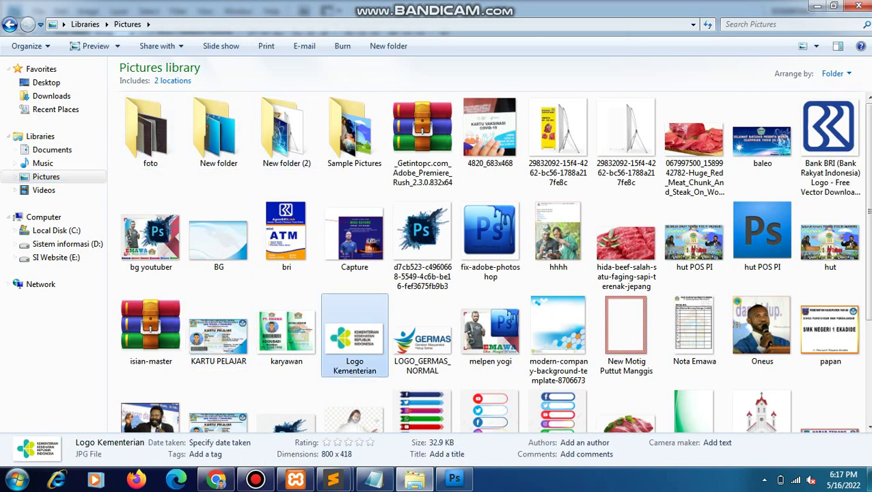
scroll(625, 328, down, 3)
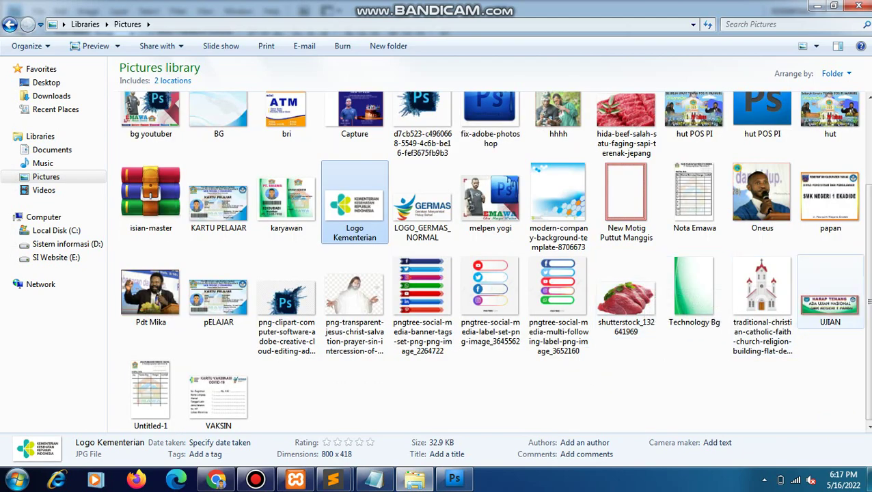
click(218, 395)
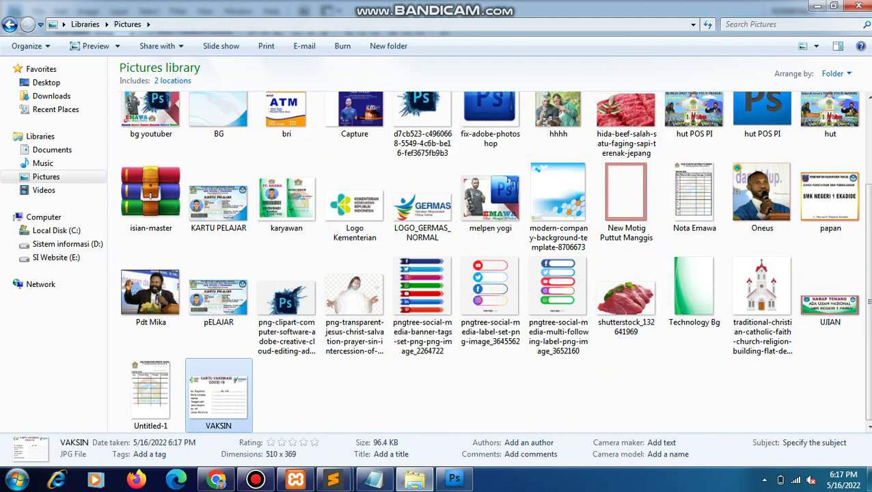
key(Return)
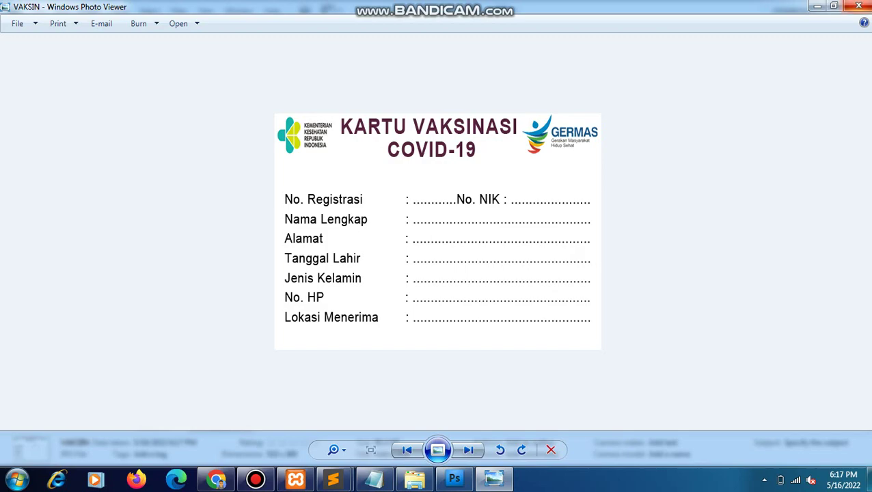
- Close Windows Photo Viewer and minimize Explorer to return to Photoshop
click(858, 5)
click(812, 5)
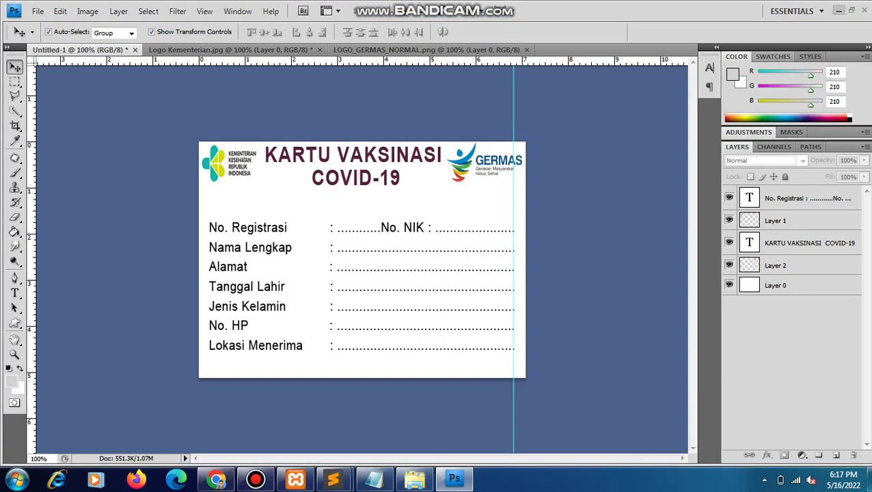